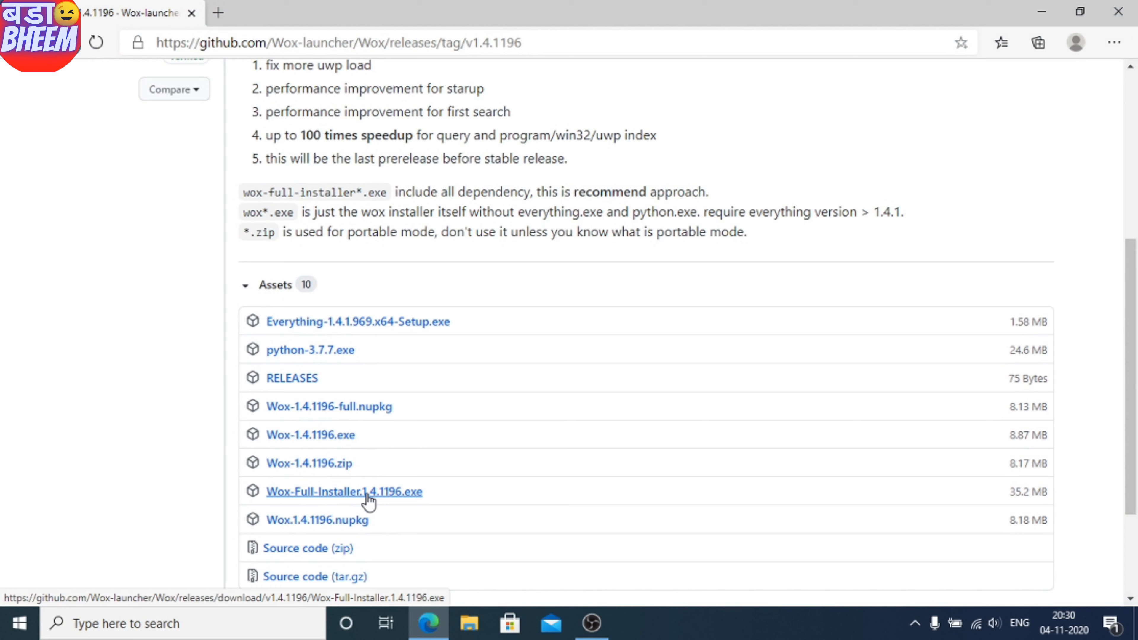
- Download Wox-Full-Installer.1.4.1196.exe from GitHub and start installing Wox with Everything
left_click(311, 497)
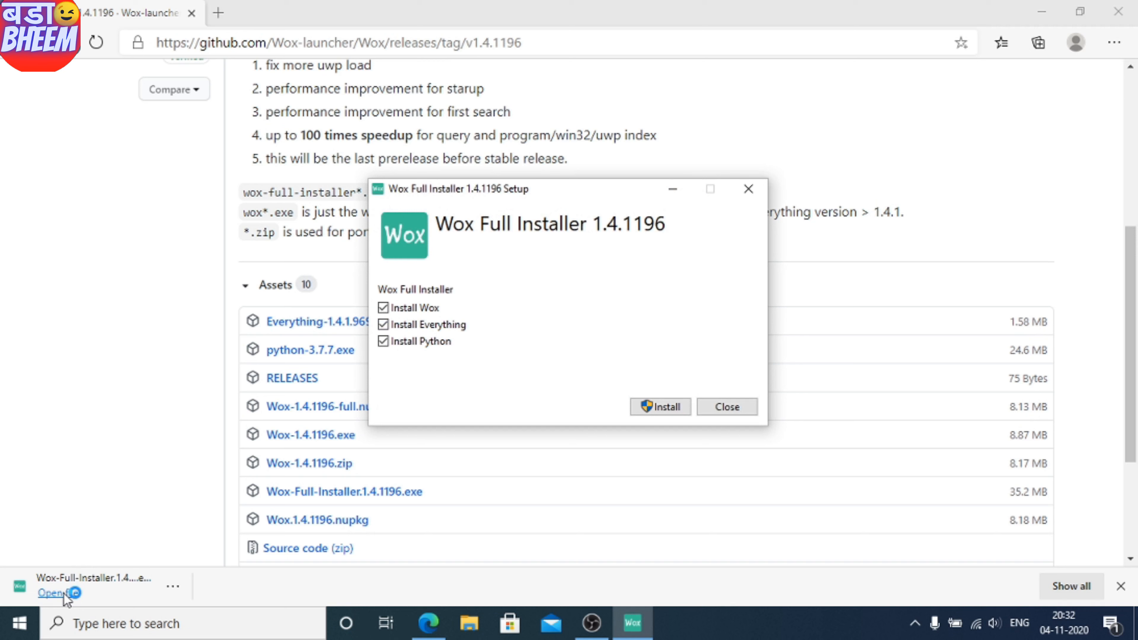
left_click(678, 408)
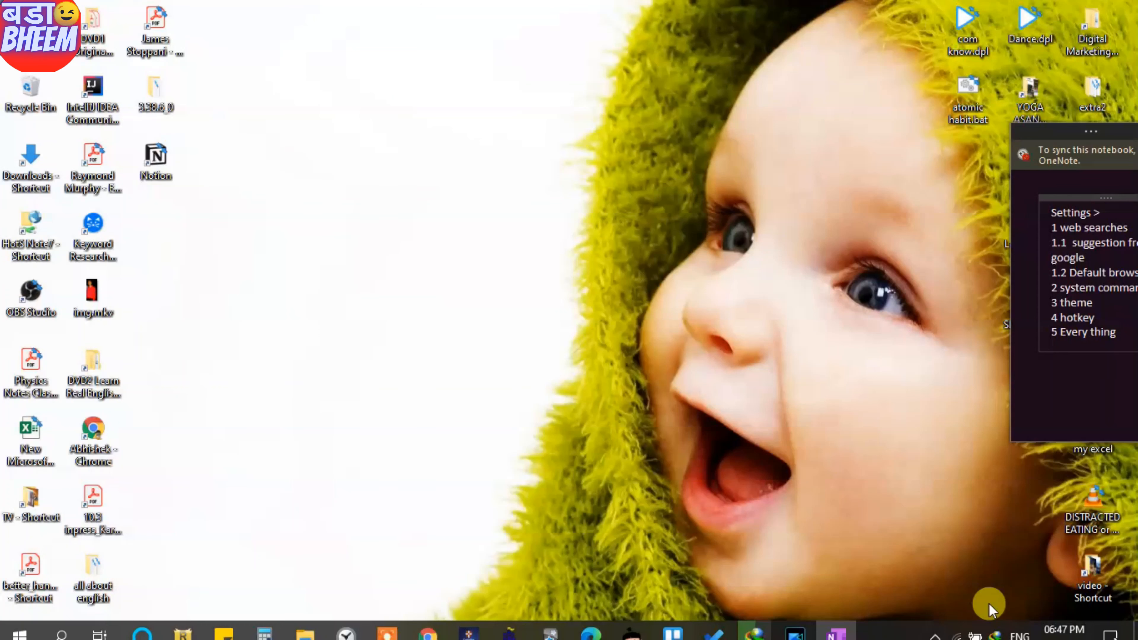
- Open Wox Settings from the tray icon and show the Web Searches plugin's keyword list
left_click(935, 624)
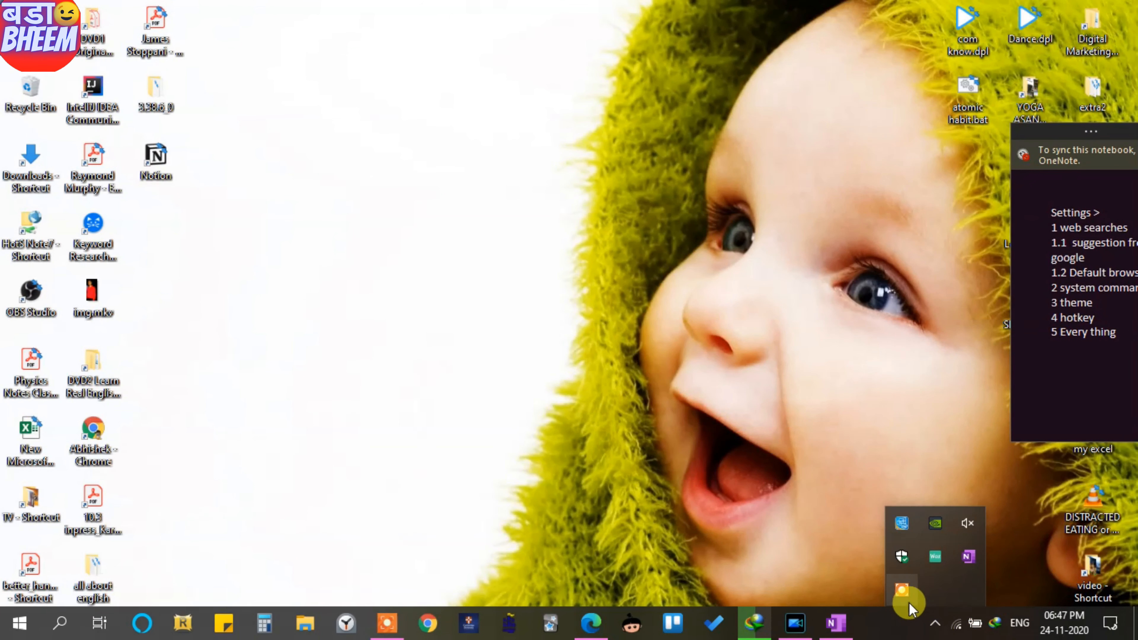
right_click(935, 559)
left_click(905, 532)
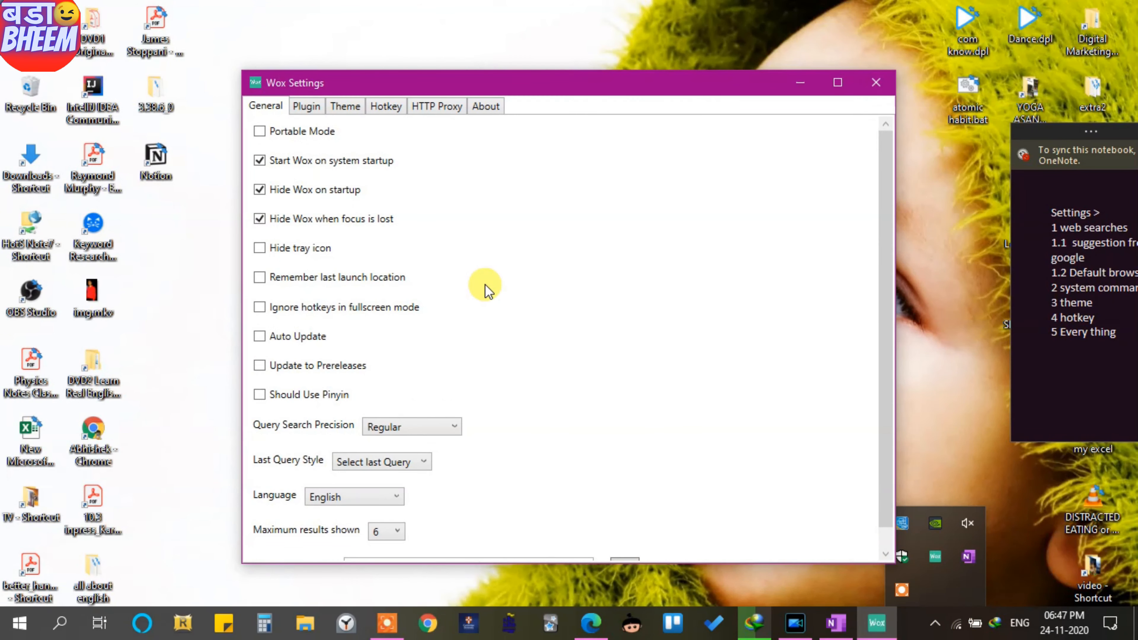
left_click(301, 109)
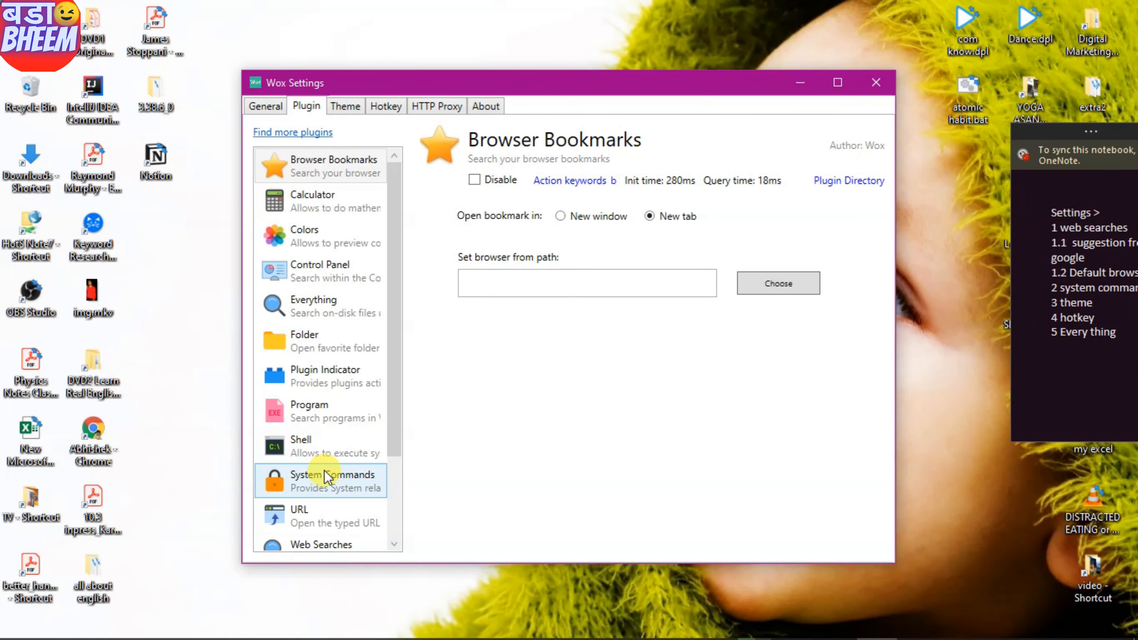
scroll(325, 475, "down", 1)
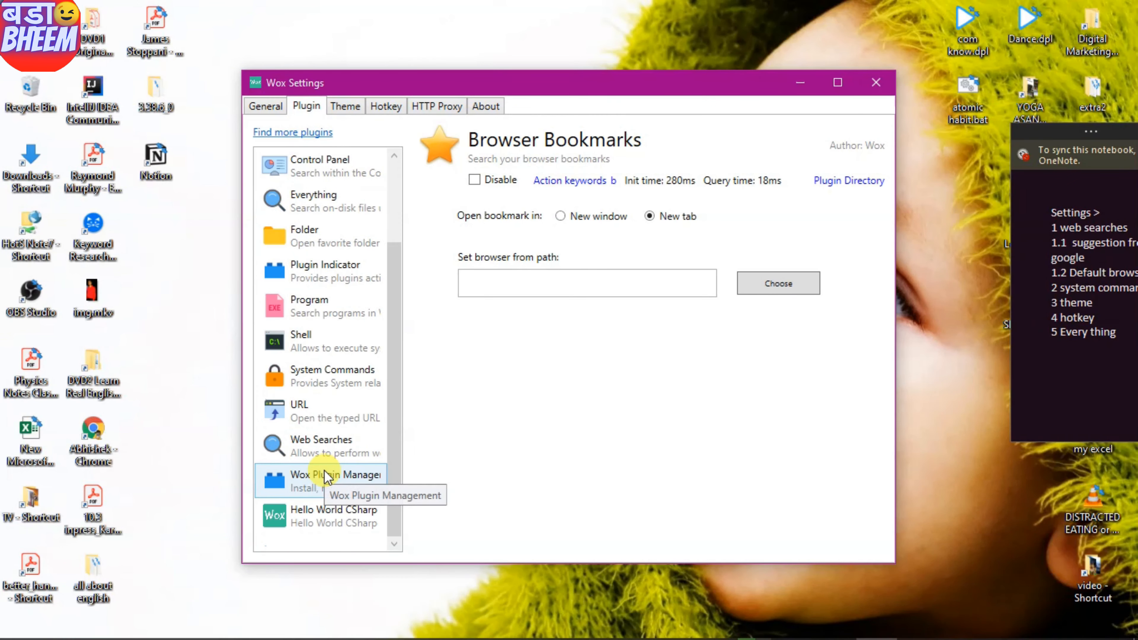
left_click(326, 448)
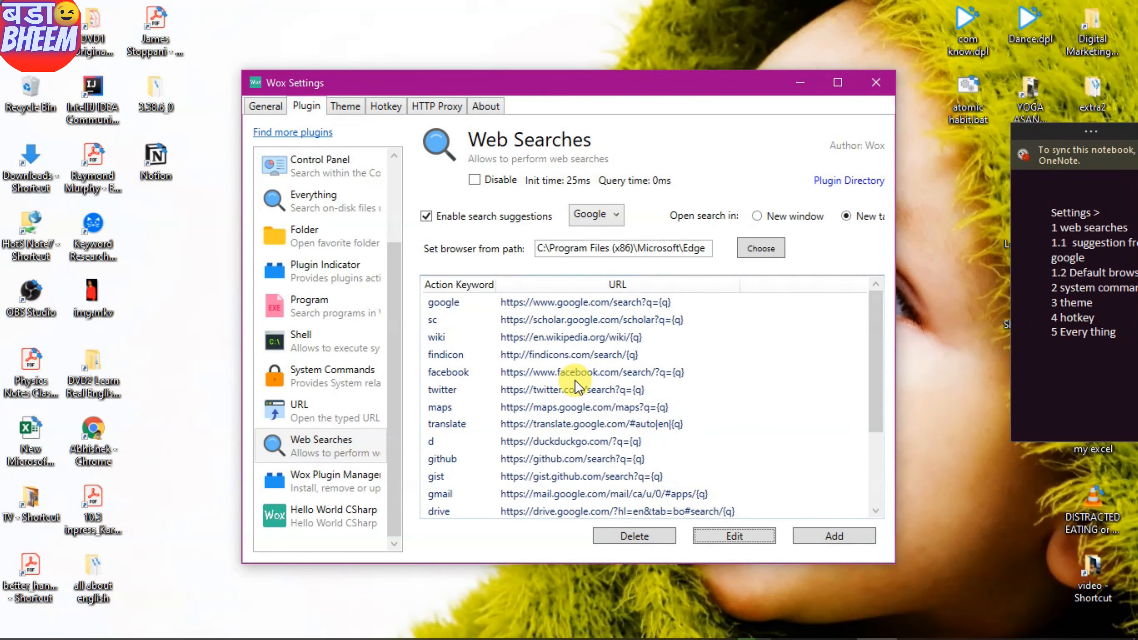
key("alt+space")
- Test 'google how to' and 'g how' queries in the launcher, then close it
type("h")
key("BackSpace")
type("google")
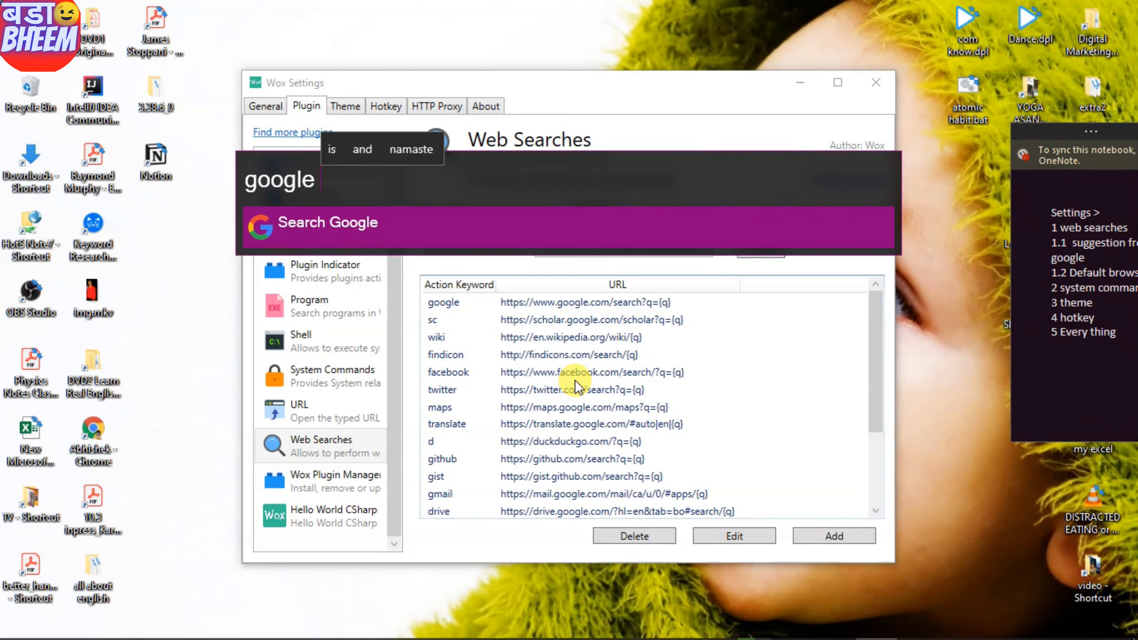
type(" to")
key("BackSpace")
key("BackSpace")
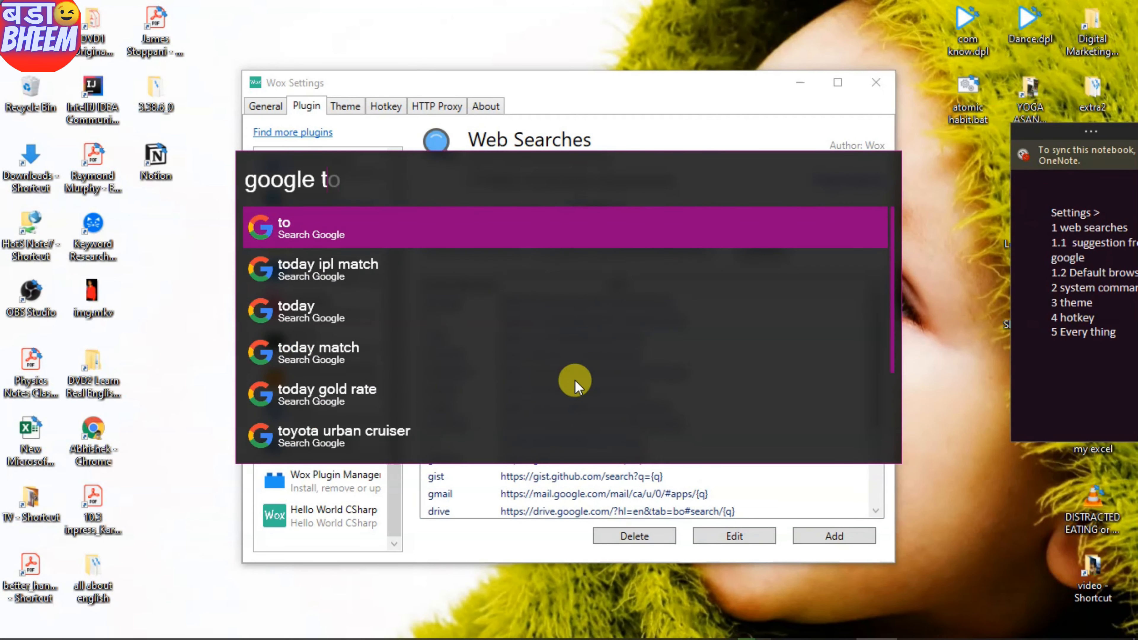
type("how to")
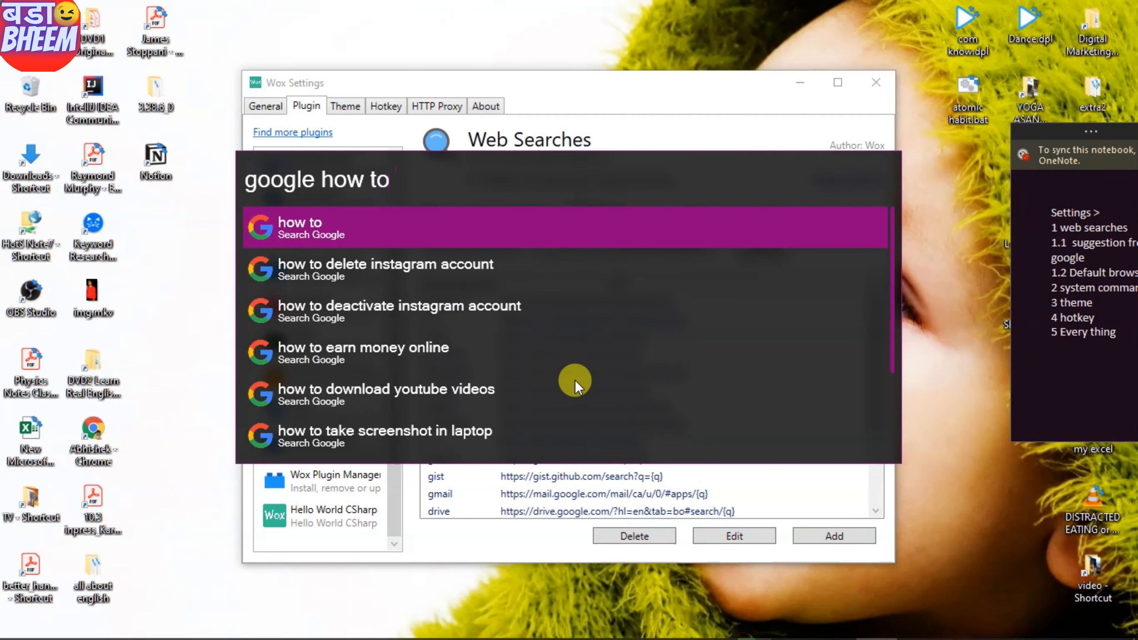
key("BackSpace")
key("BackSpace")
key("BackSpace")
key("BackSpace")
key("BackSpace")
key("BackSpace")
key("BackSpace")
key("BackSpace")
key("BackSpace")
key("BackSpace")
key("BackSpace")
key("BackSpace")
key("BackSpace")
type("g")
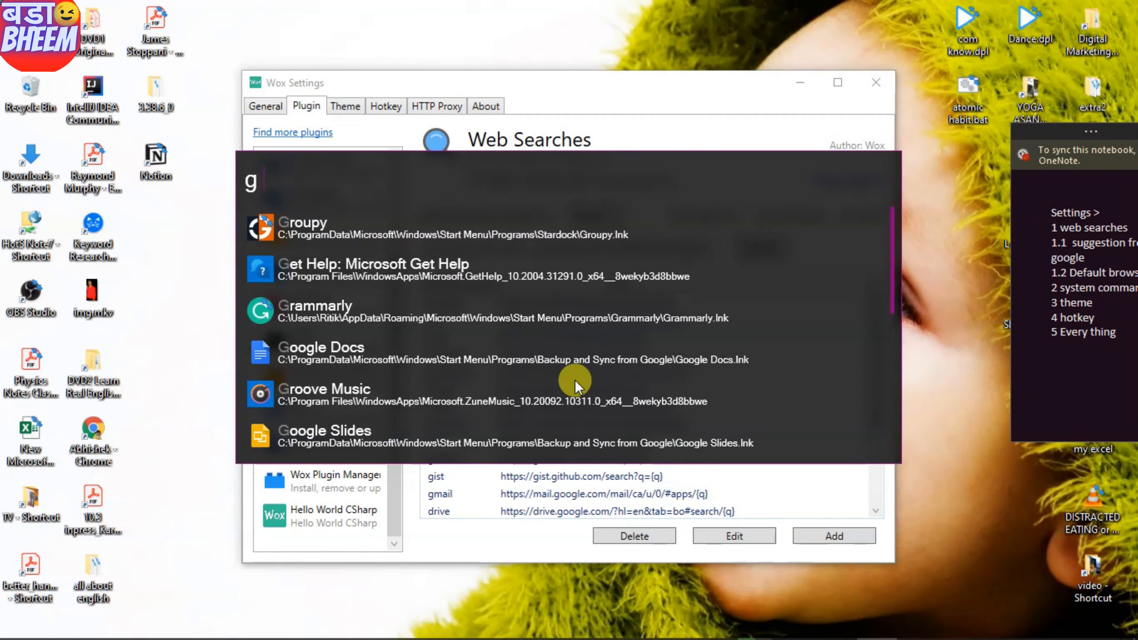
type(" how")
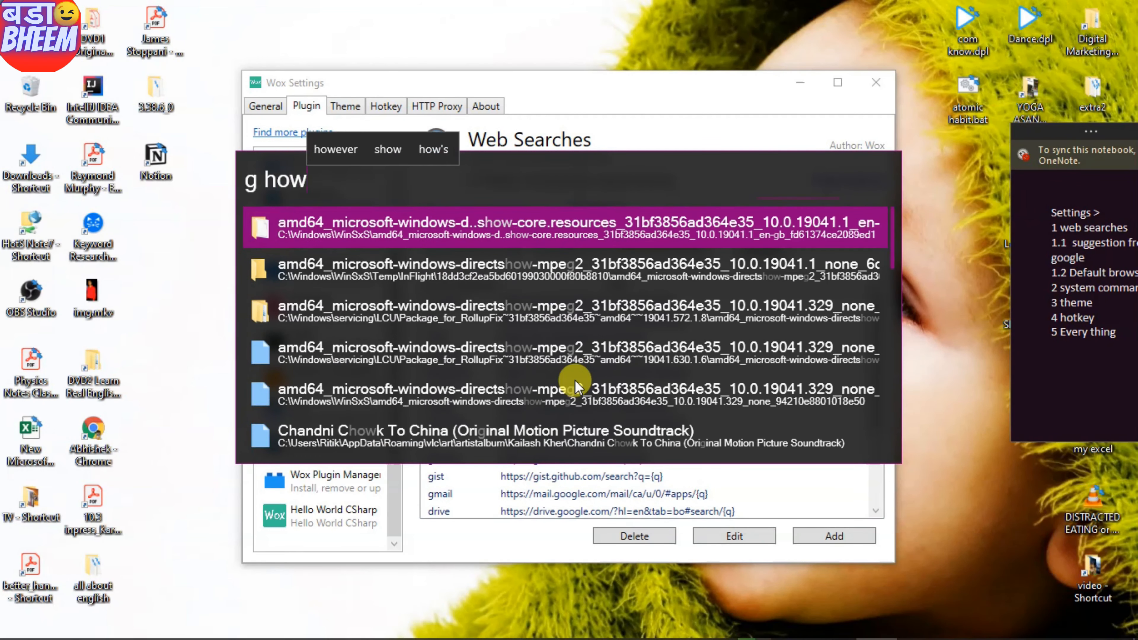
key("BackSpace")
key("BackSpace")
key("BackSpace")
key("BackSpace")
key("BackSpace")
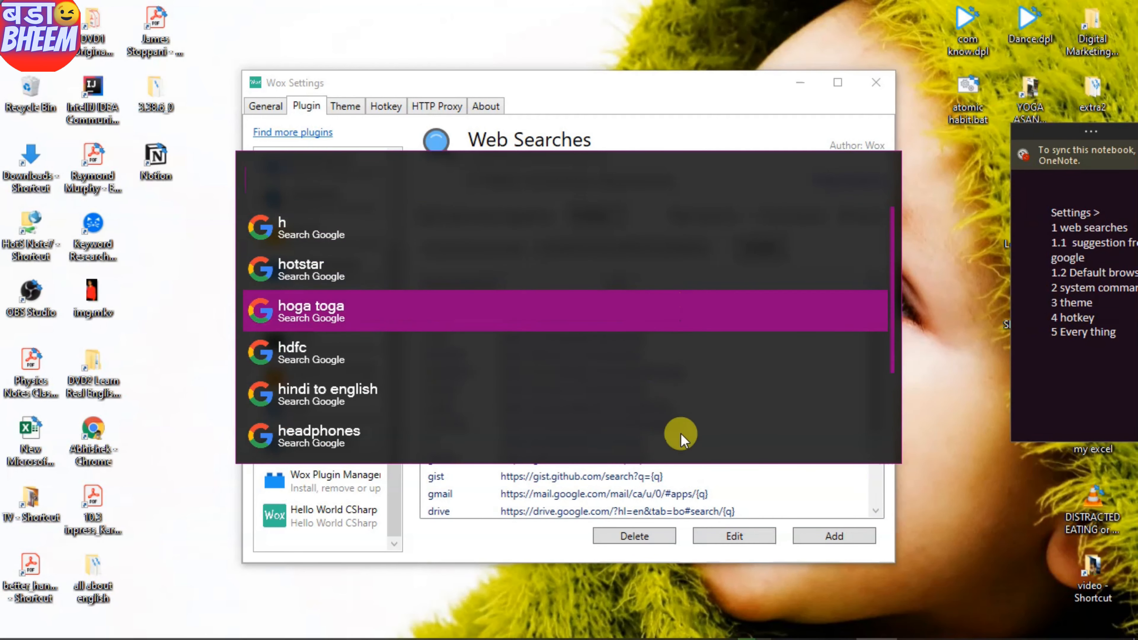
key("Escape")
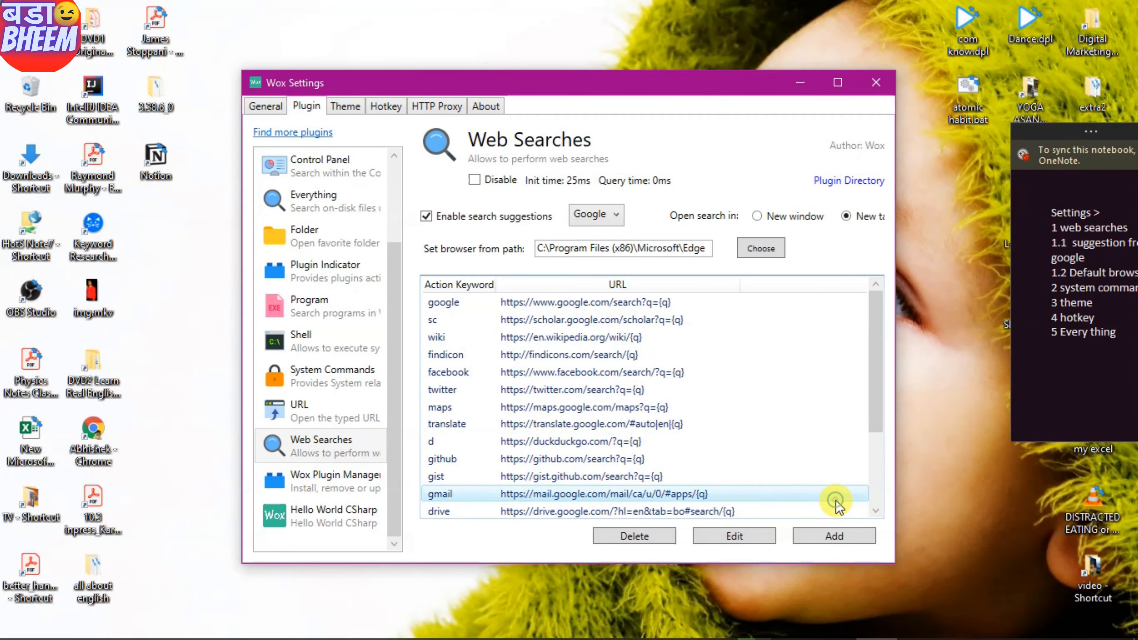
- Change the Google search source's action keyword from 'google' to 'g' and confirm
left_click(563, 303)
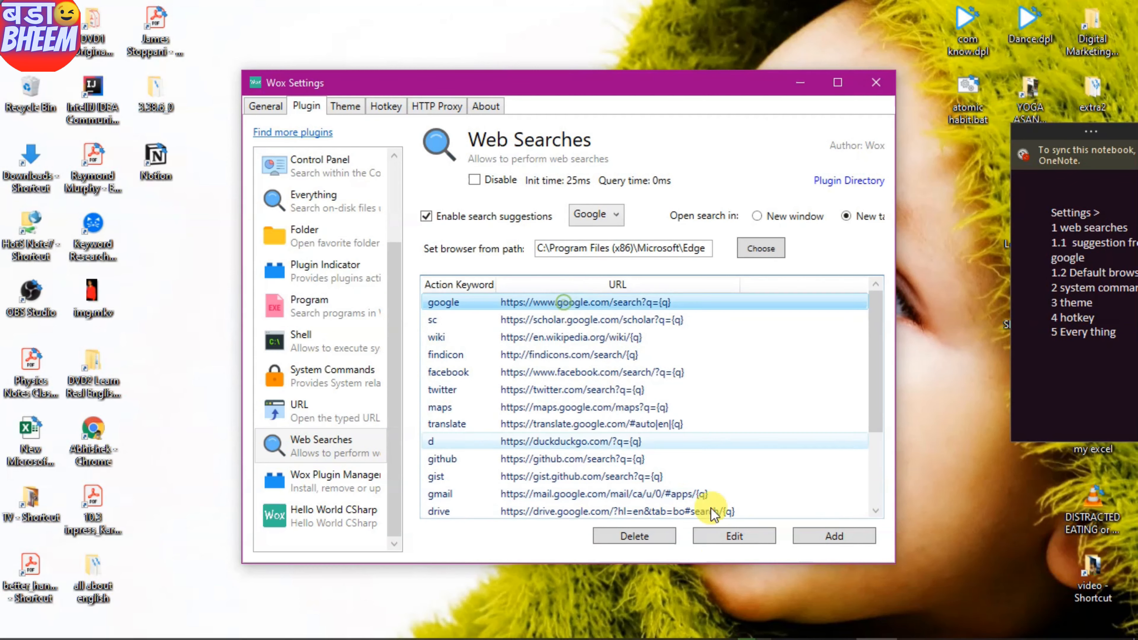
left_click(723, 538)
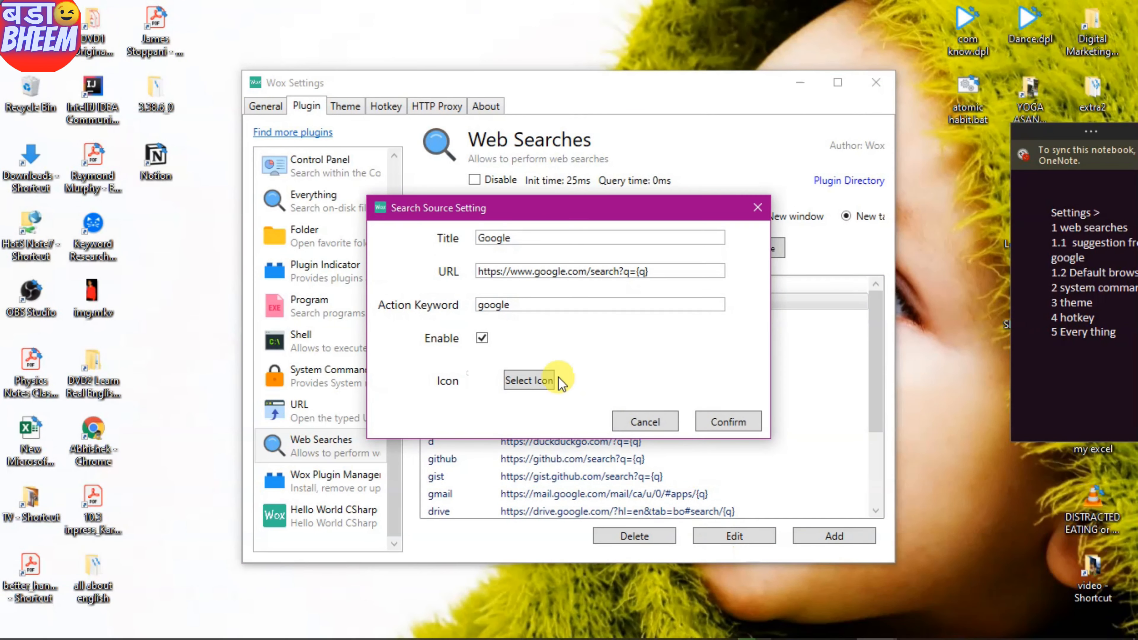
double_click(518, 306)
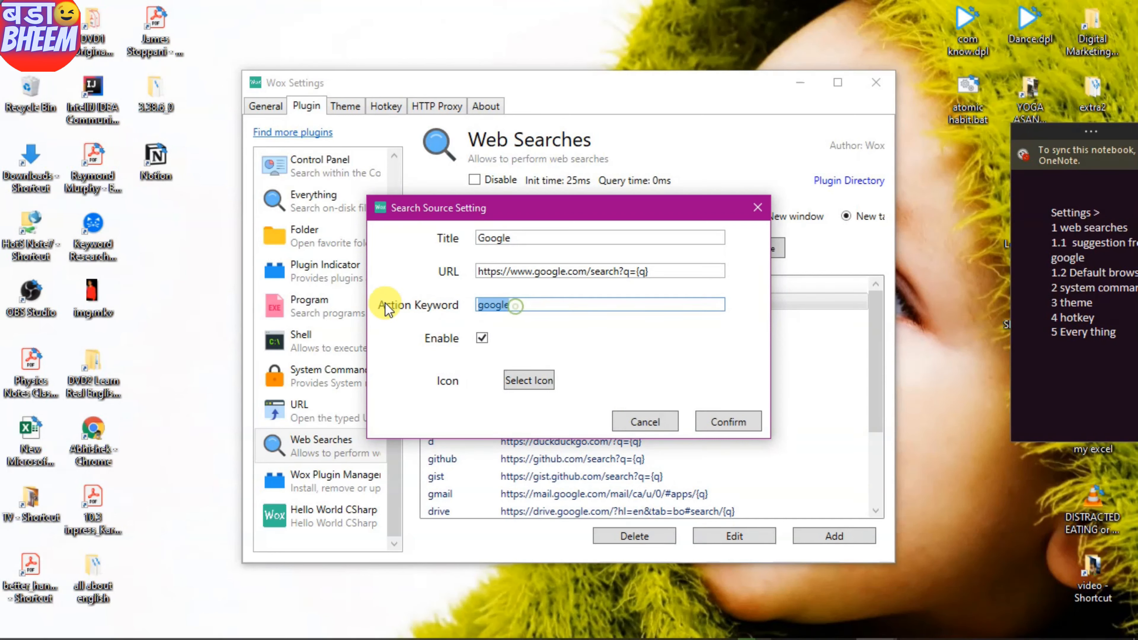
type("g")
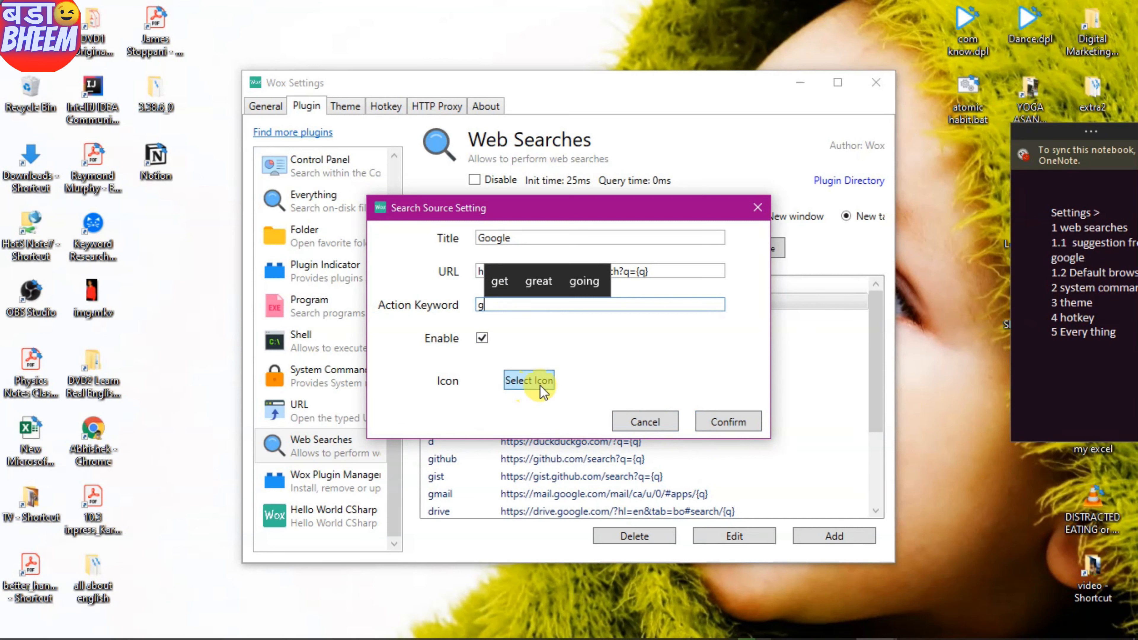
left_click(740, 421)
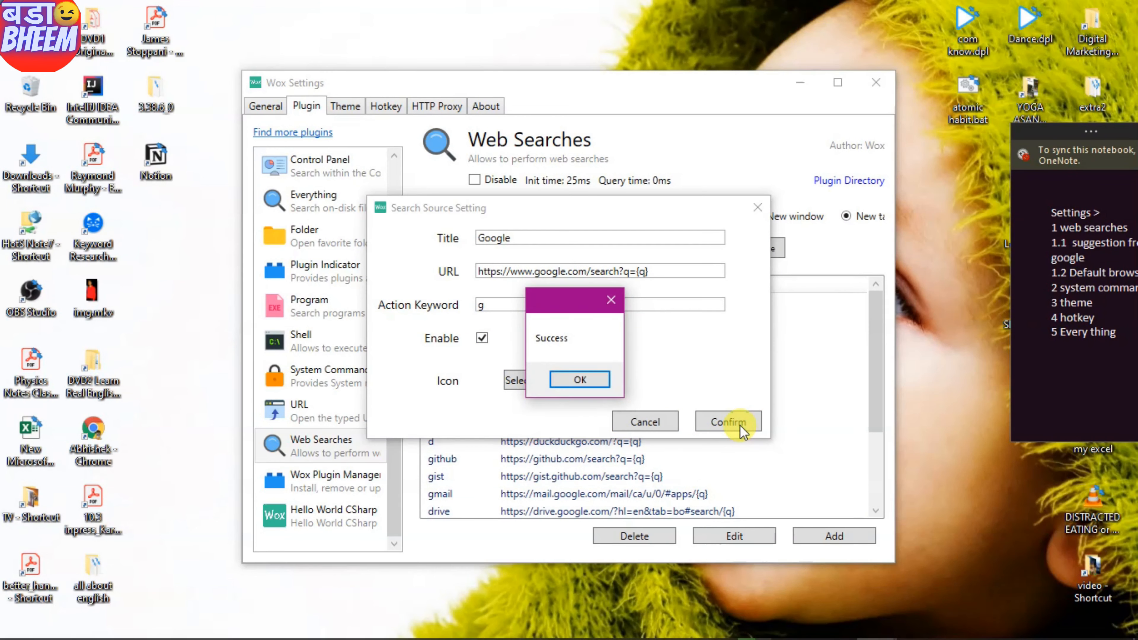
left_click(578, 376)
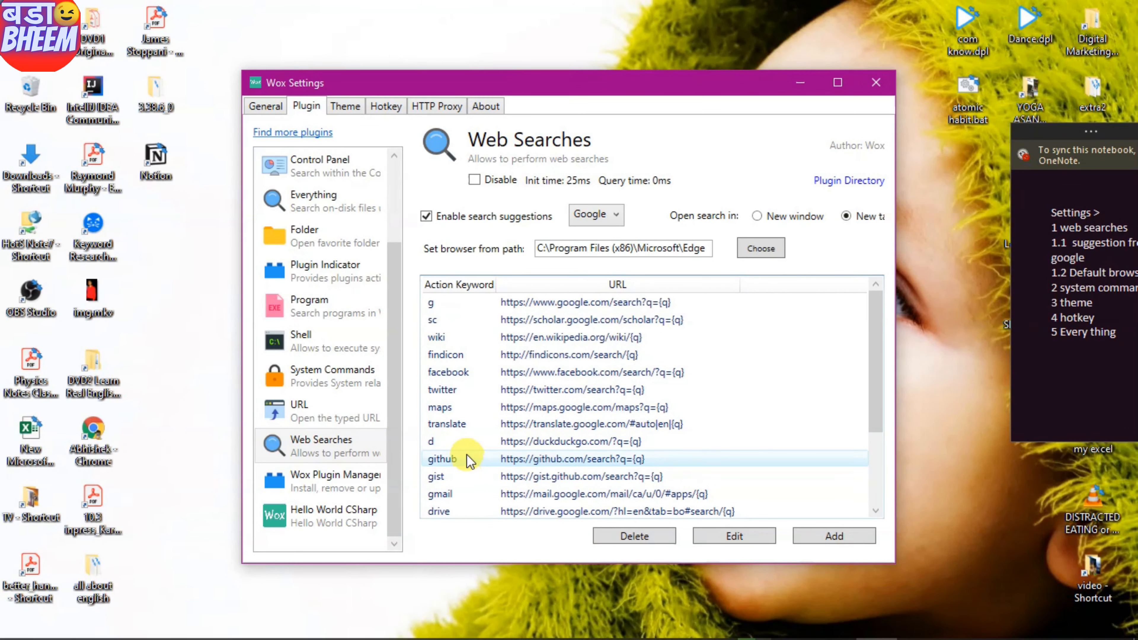
- Open the DuckDuckGo 'd' search source and close its editor unchanged
left_click(449, 444)
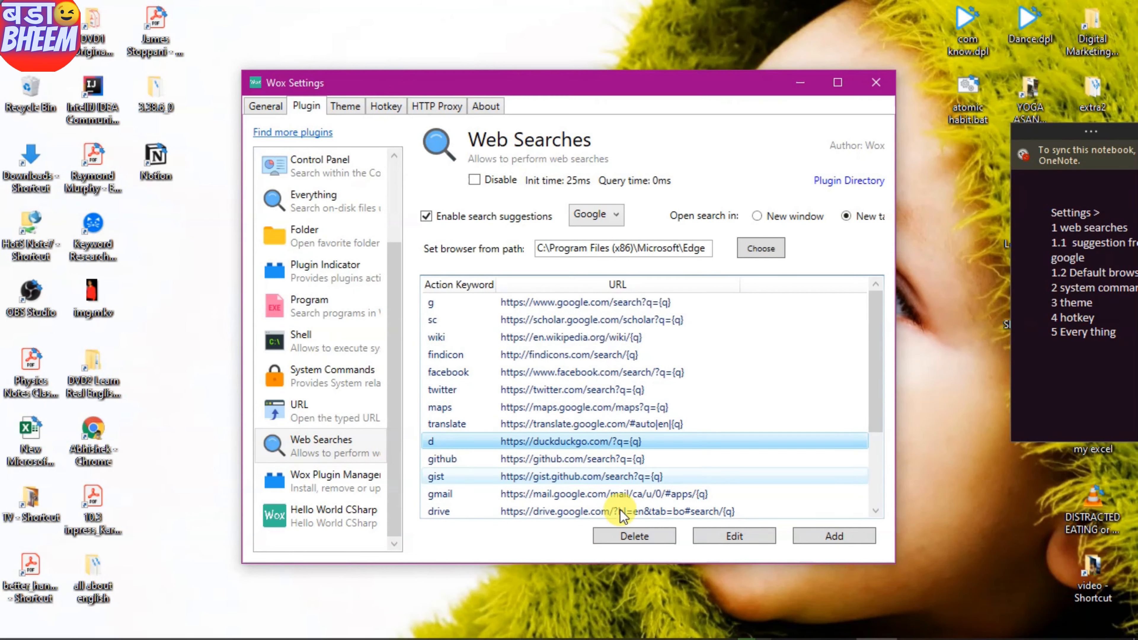
left_click(726, 538)
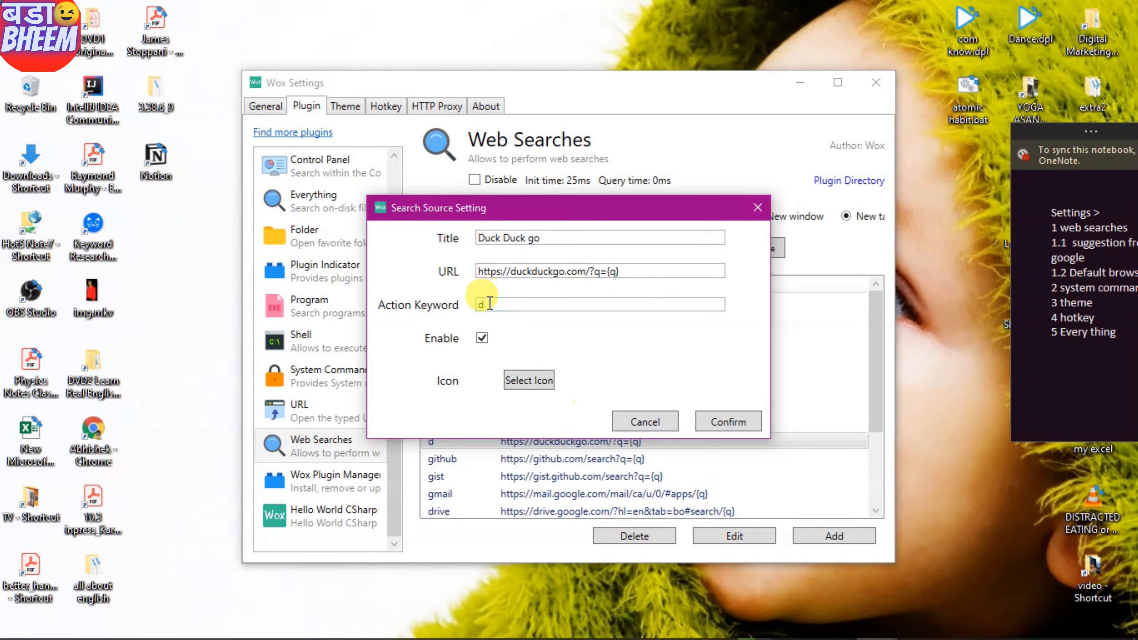
left_click(755, 213)
- Test 'd how to' in the launcher to get a Duck Duck go search, then return to Settings
key("alt+space")
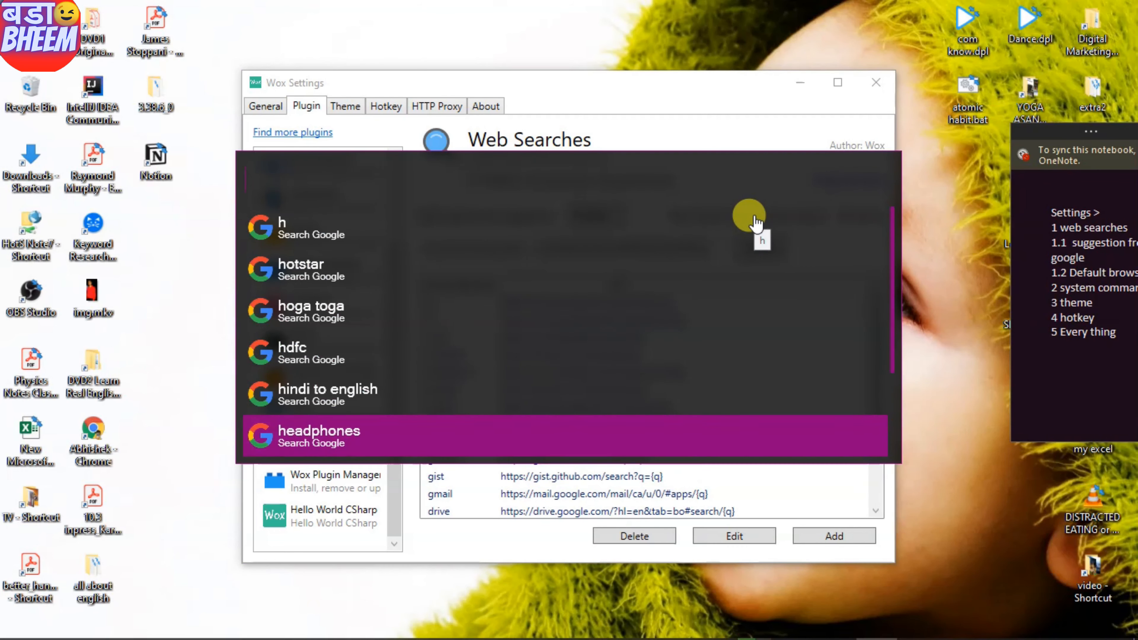
type("d how to")
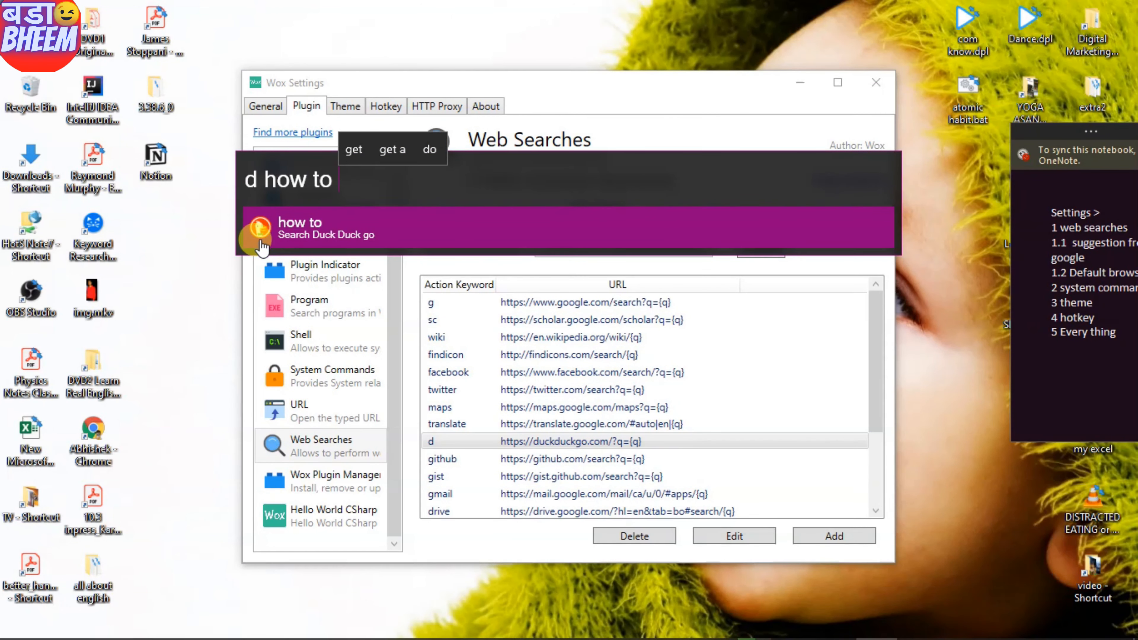
left_click(822, 410)
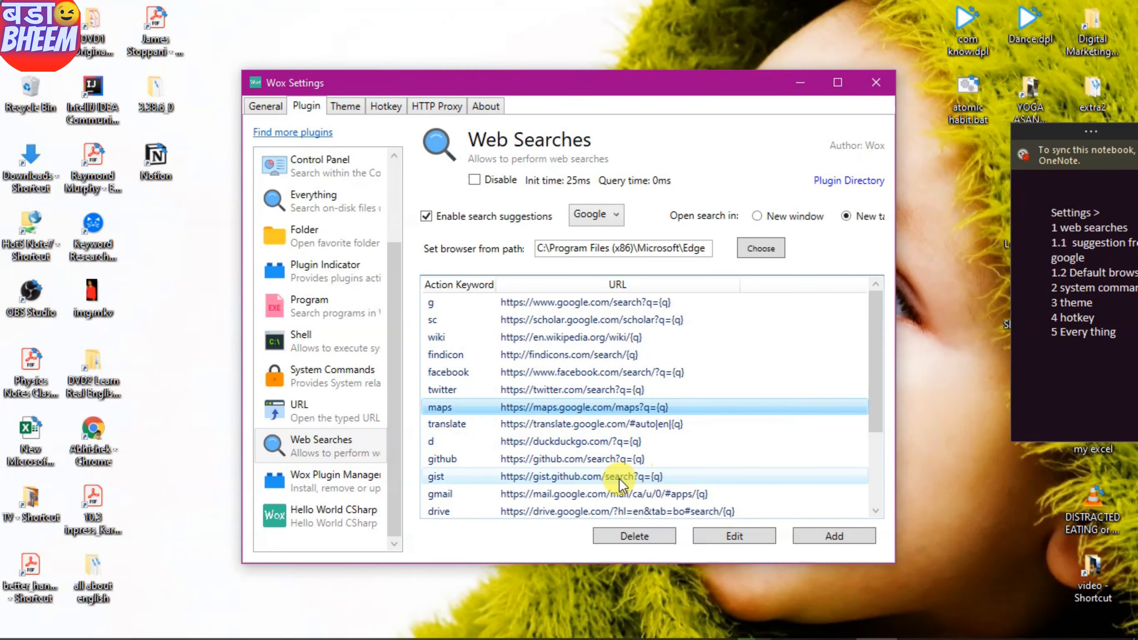
- Change the Google Image search source's action keyword from 'p' to 'i' and confirm
scroll(603, 475, "down", 2)
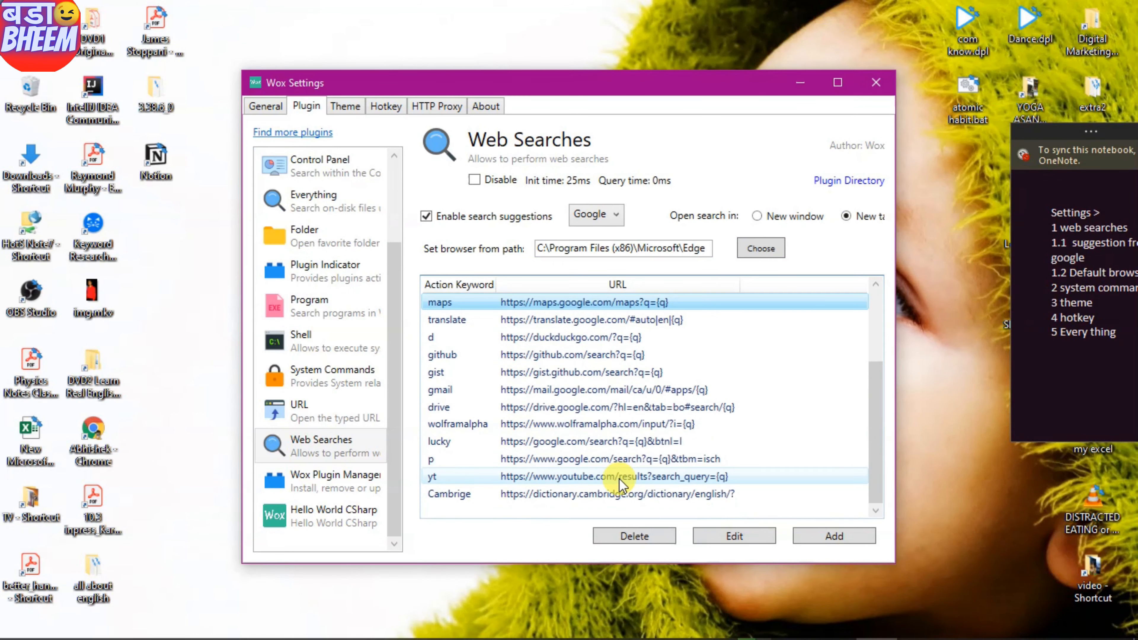
left_click(502, 464)
left_click(728, 538)
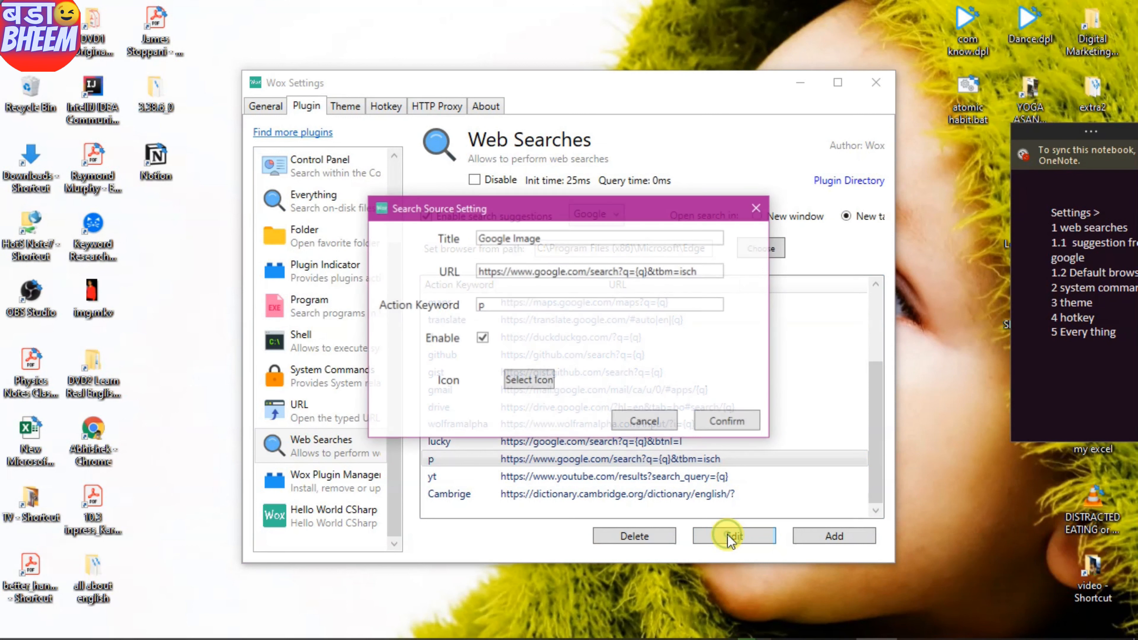
double_click(497, 309)
type("i")
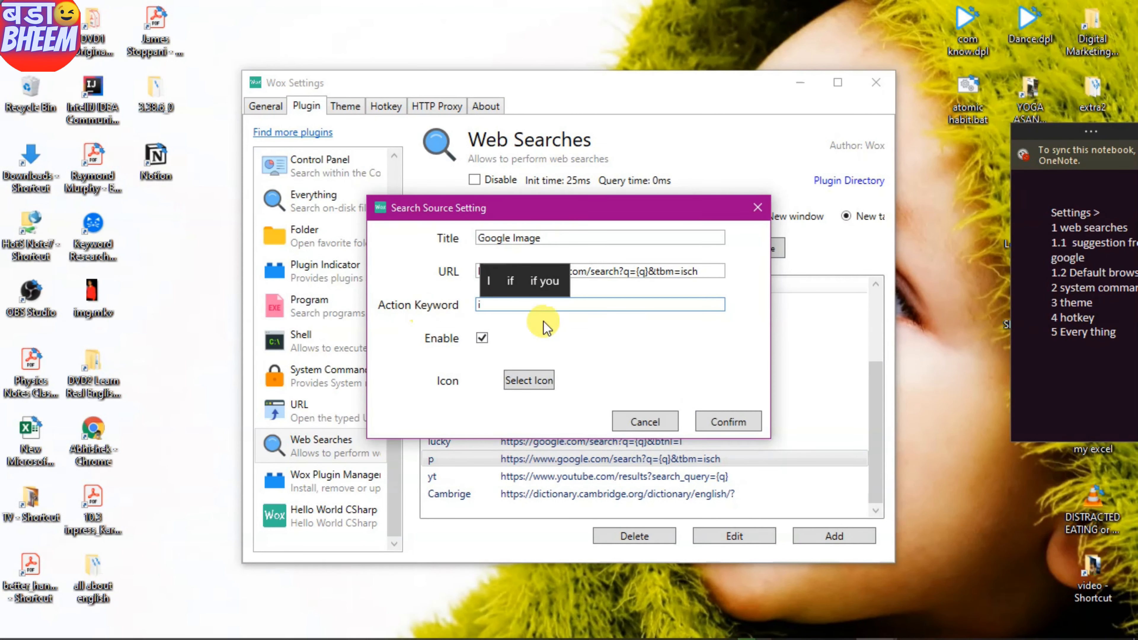
left_click(729, 422)
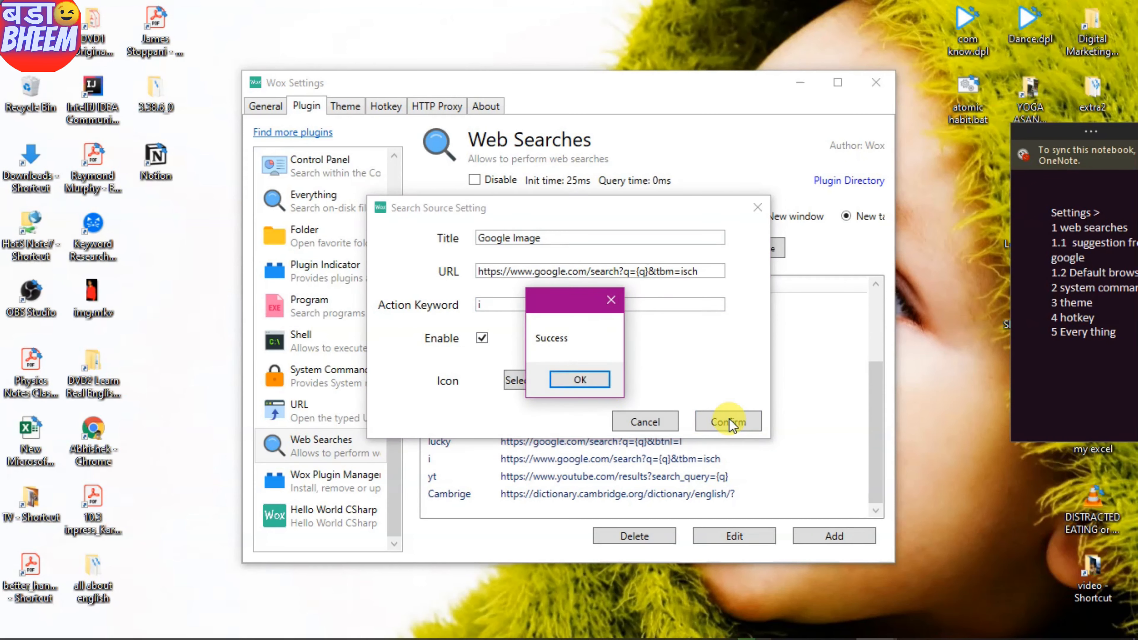
left_click(593, 382)
key("alt+space")
- Run an 'i how to' Google Image search, then check 'yt how to' YouTube suggestions
type("i")
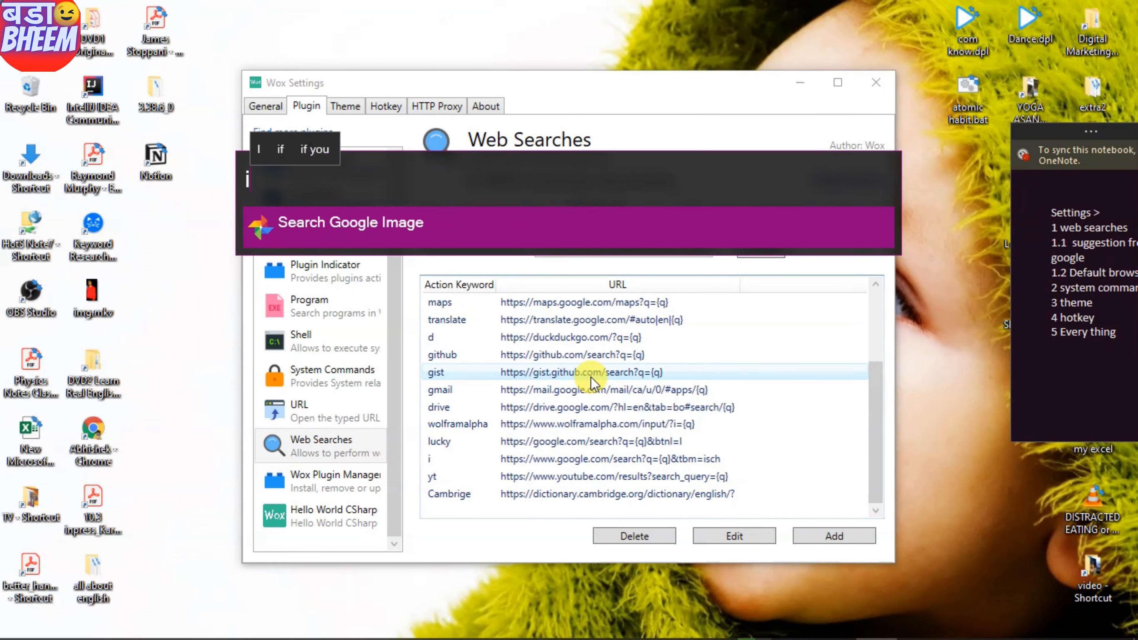
type(" how to")
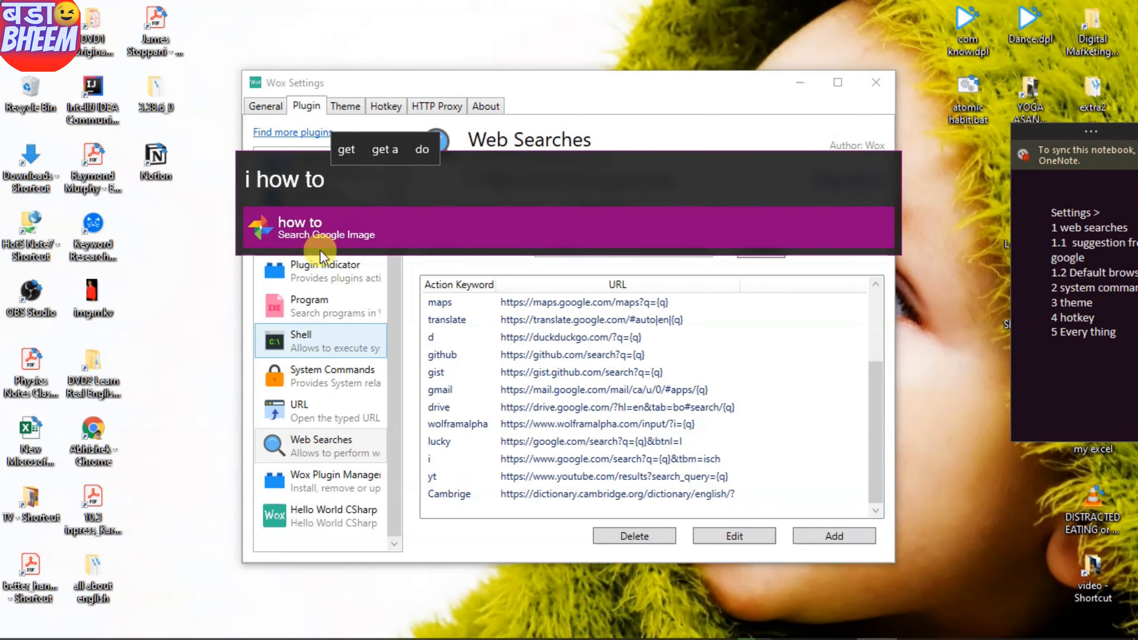
left_click(297, 227)
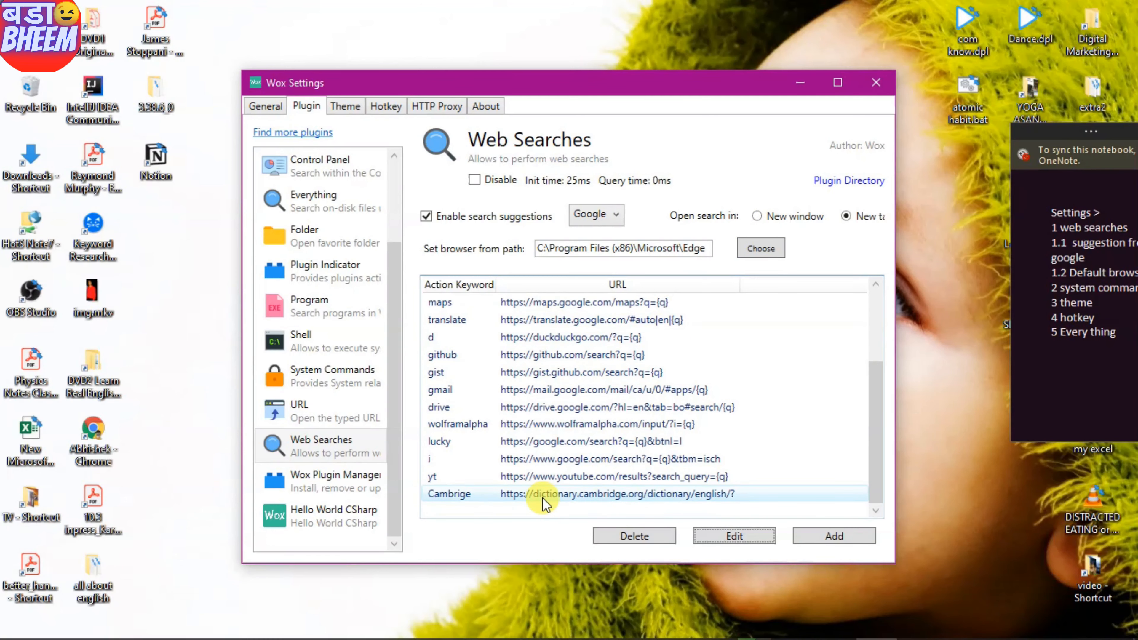
key("alt+space")
type("y")
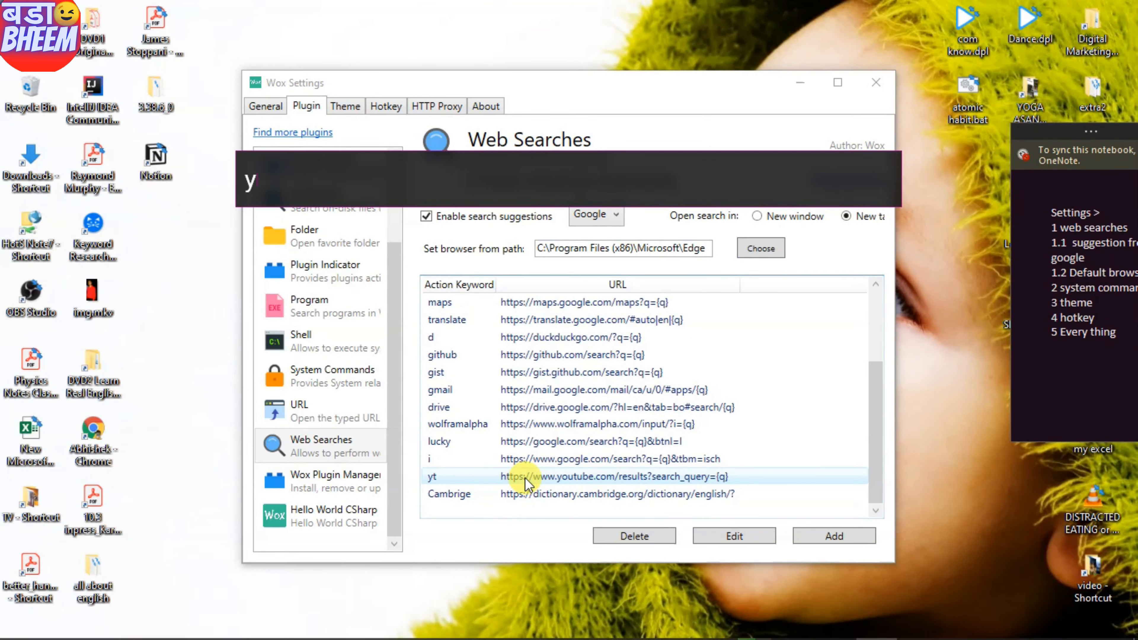
type("t how to")
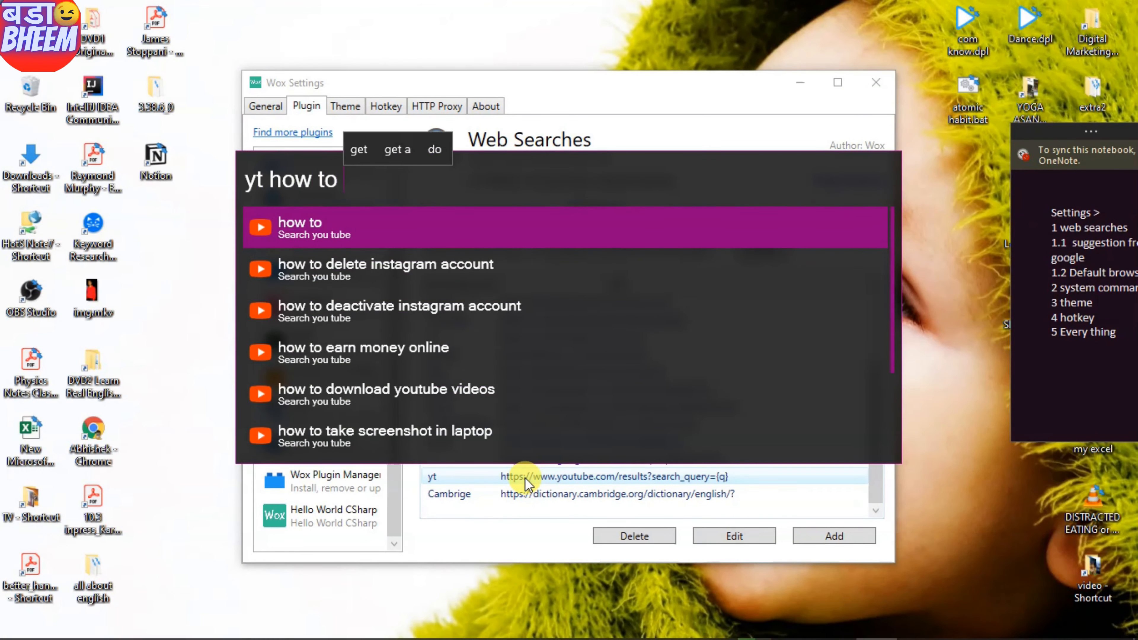
key("Escape")
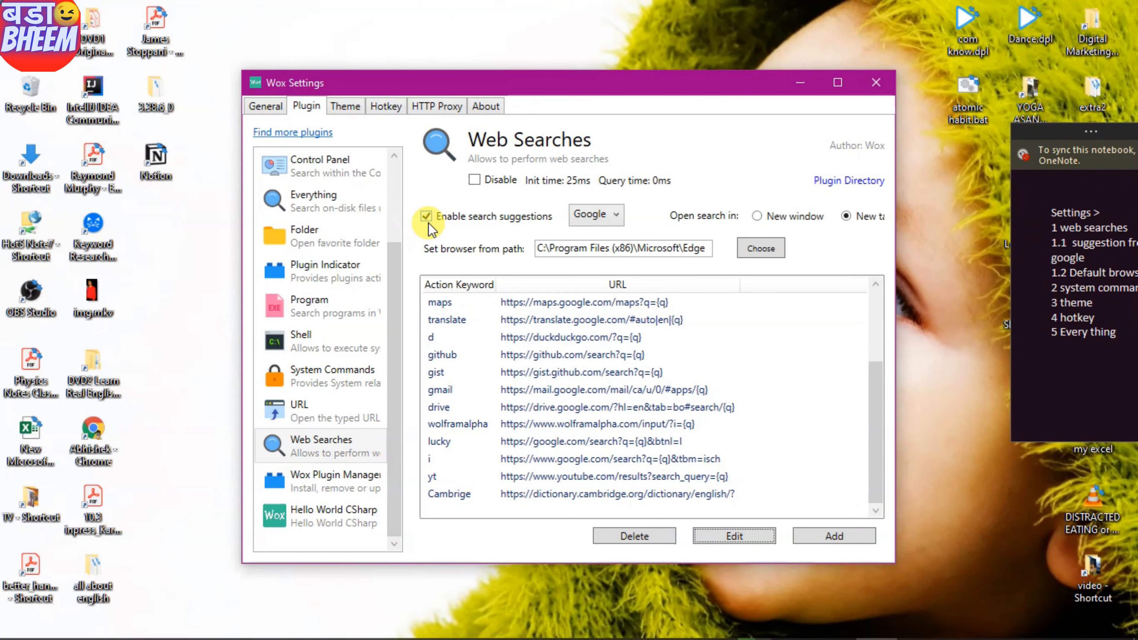
- Run a Google search from the 'g how to' suggestions
key("alt+space")
type("g how")
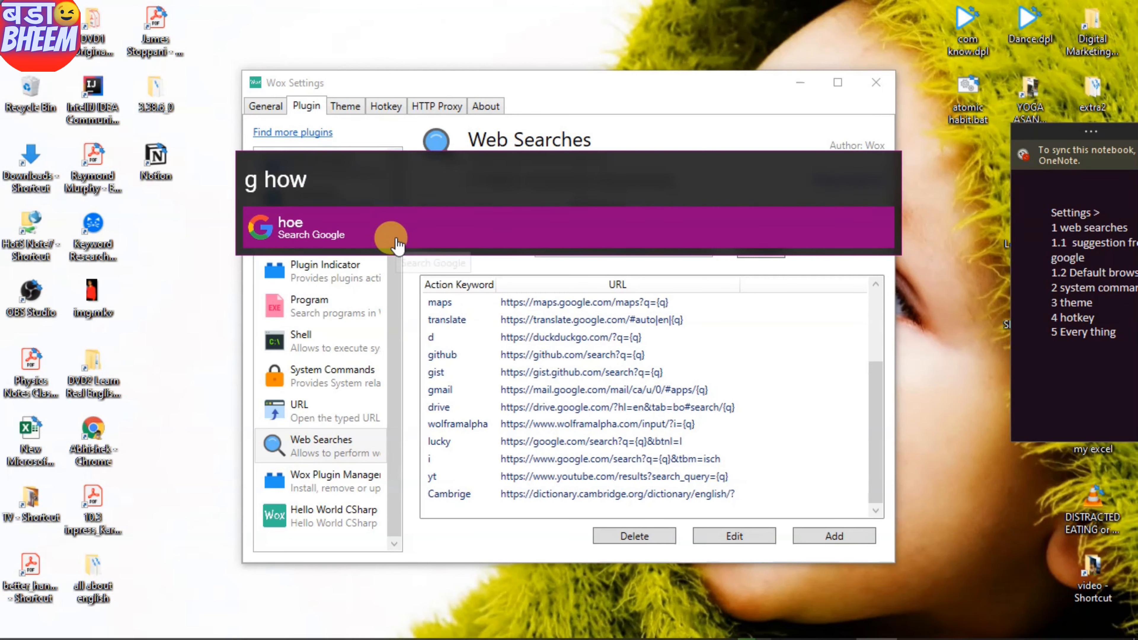
type(" to")
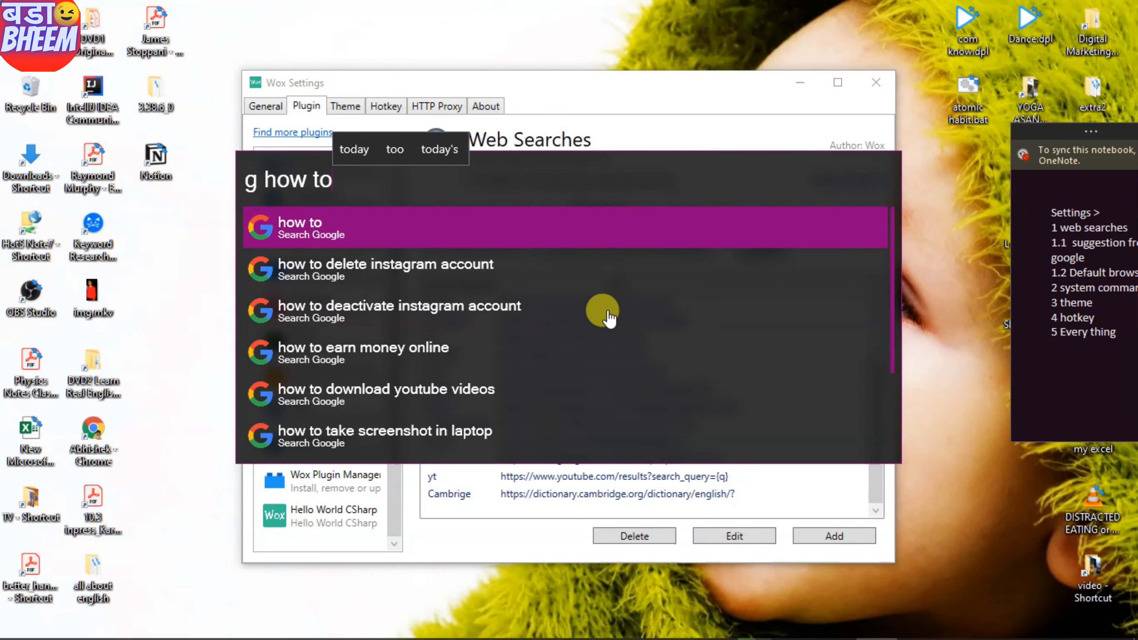
left_click(622, 77)
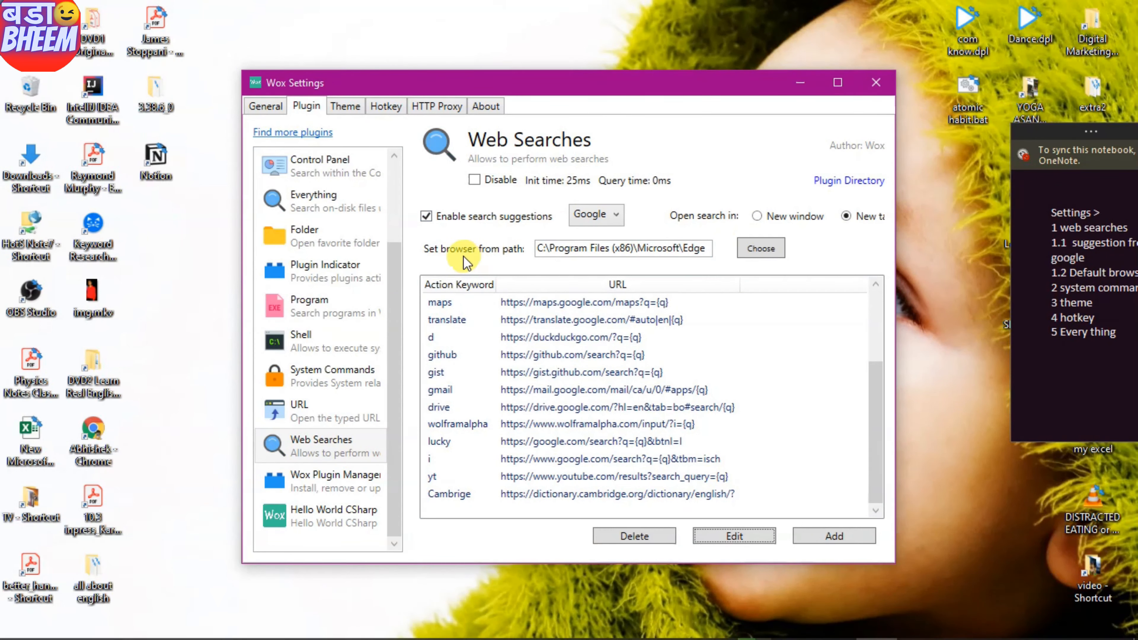
left_click(755, 251)
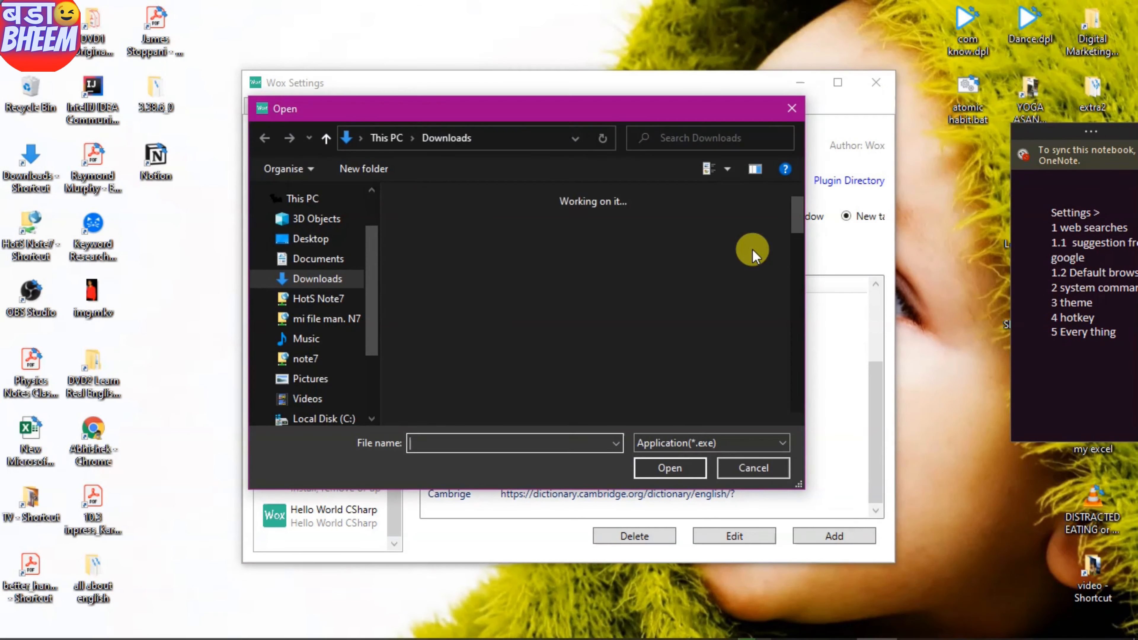
key("Escape")
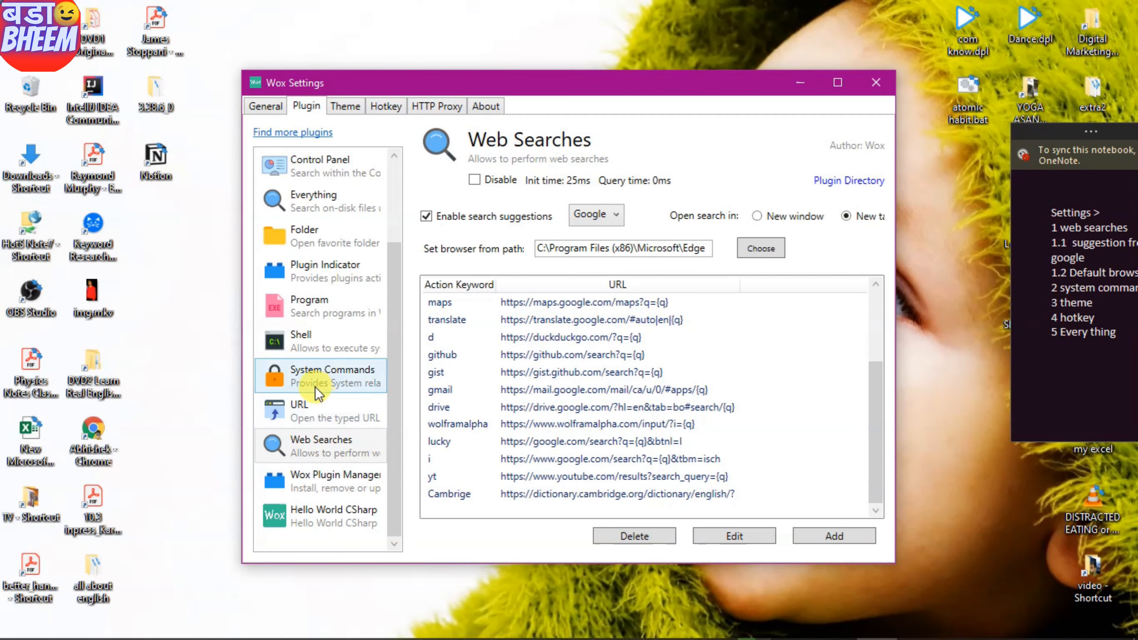
- Open the System Commands plugin settings and glance at the Windows power options
left_click(310, 375)
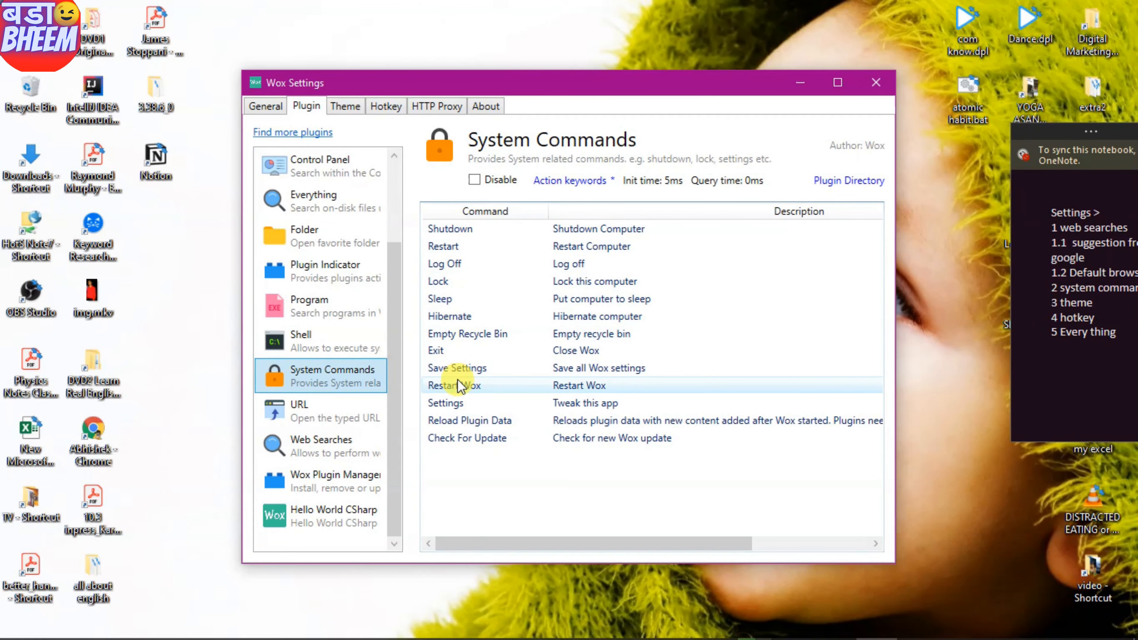
left_click(17, 622)
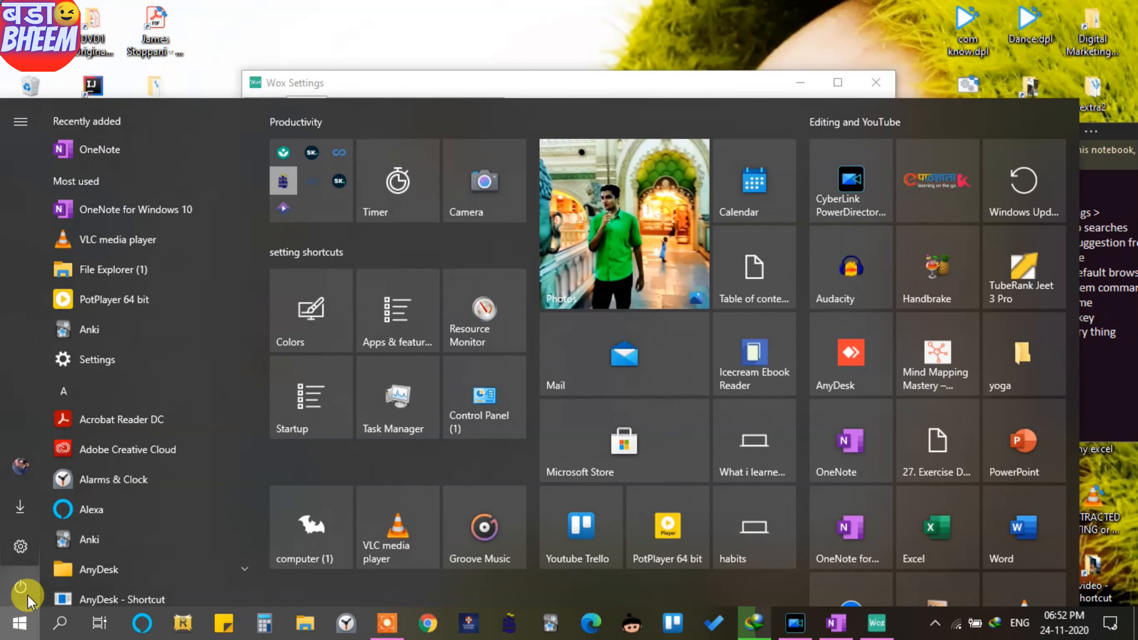
left_click(28, 587)
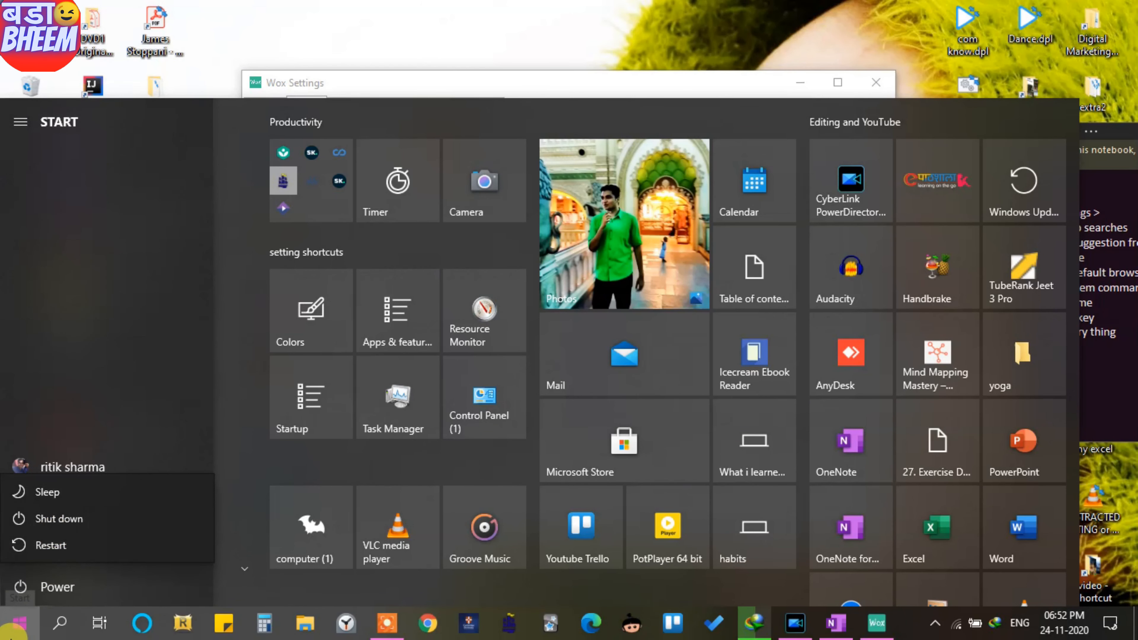
left_click(11, 639)
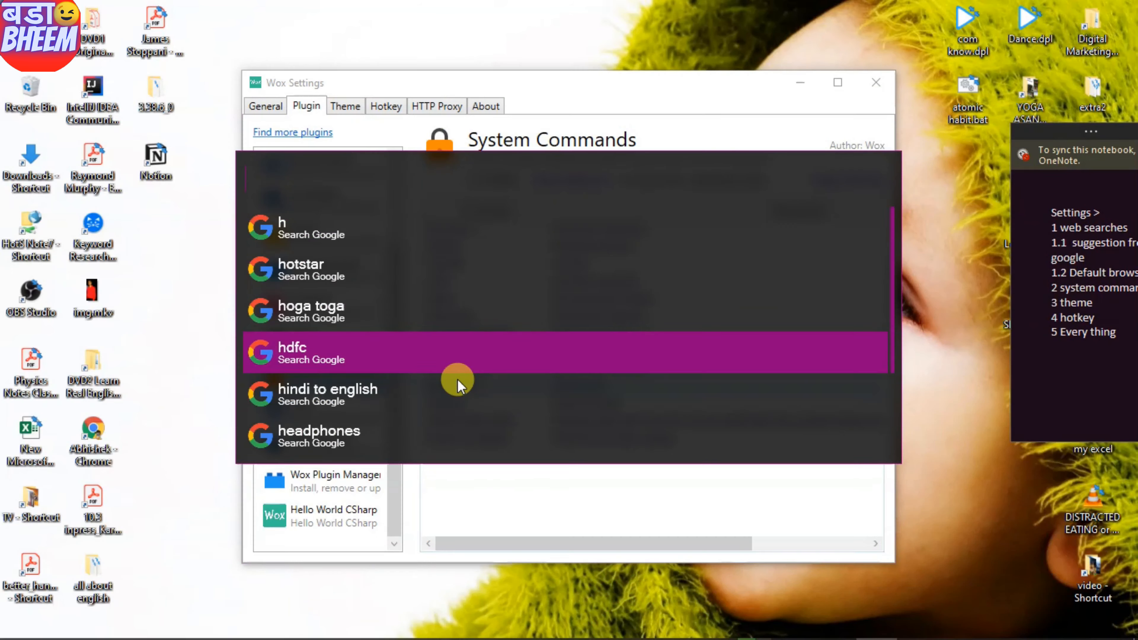
- Lock the computer with the Lock system command from the launcher, then show the Theme page
type("s")
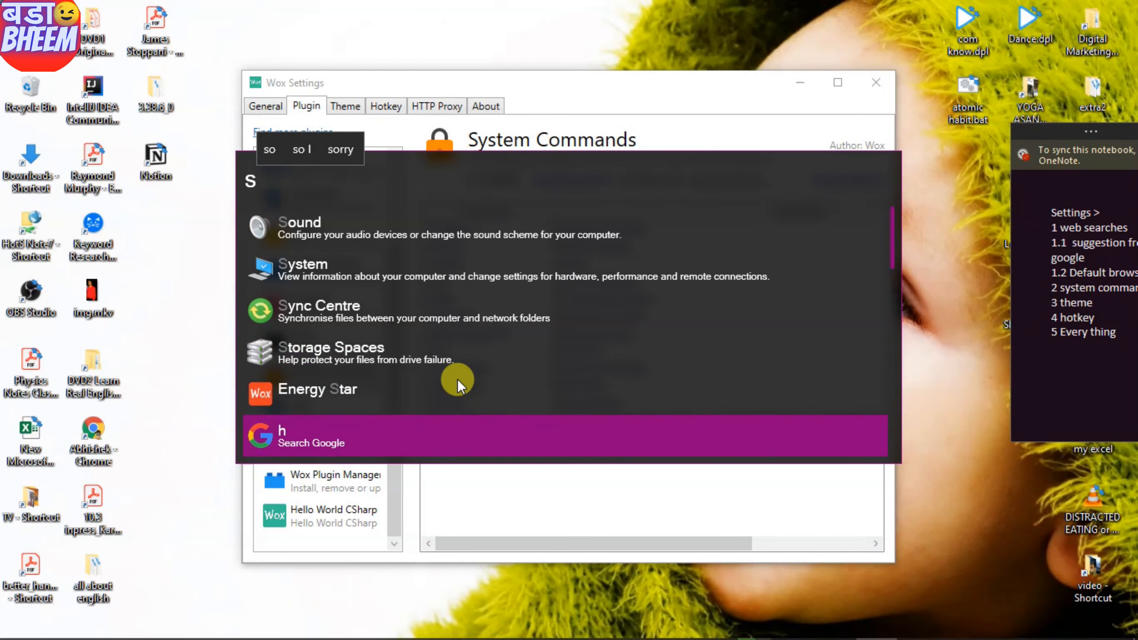
key("BackSpace")
type("r")
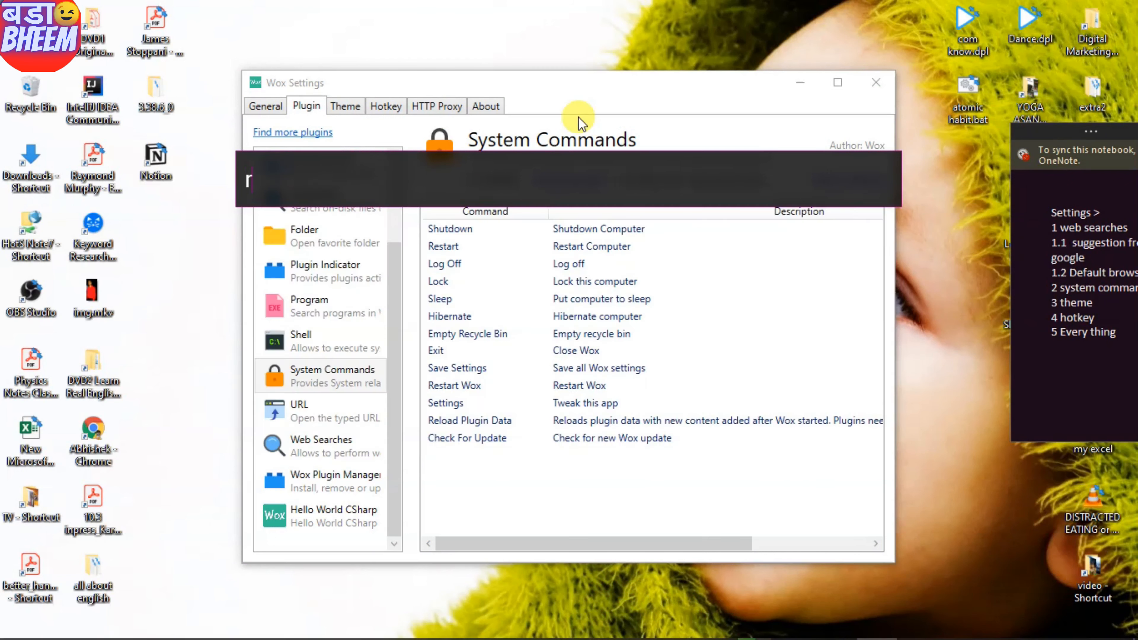
type("estar")
key("BackSpace")
key("BackSpace")
key("BackSpace")
key("BackSpace")
key("BackSpace")
key("BackSpace")
type("l")
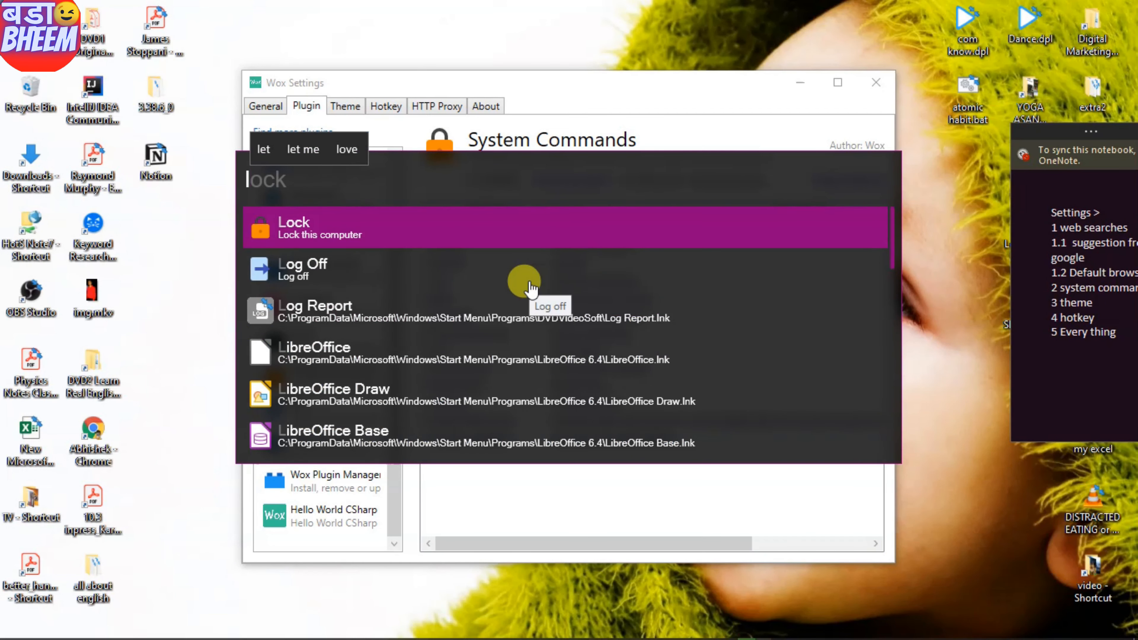
key("Return")
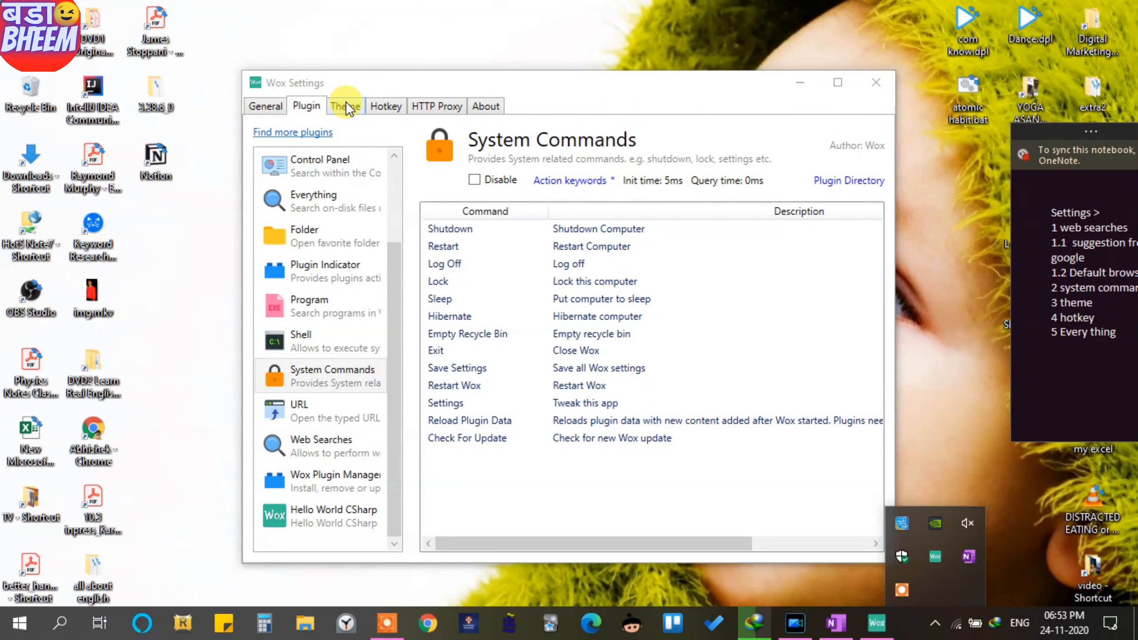
left_click(346, 108)
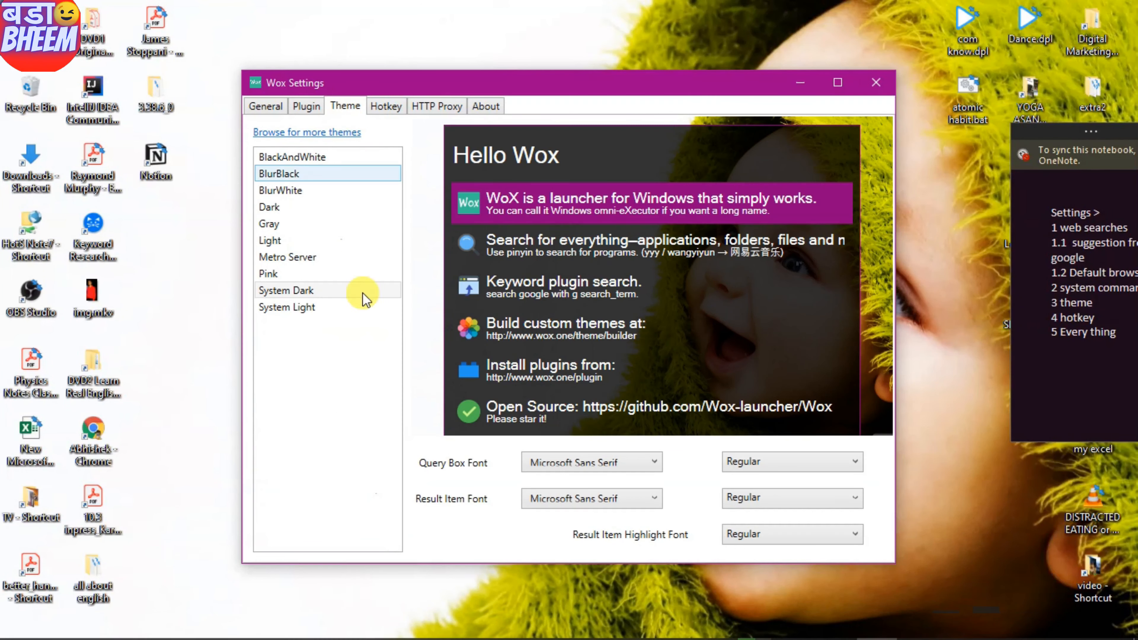
- Preview the Metro Server and Pink themes, then set the theme to System Dark
left_click(286, 257)
left_click(275, 274)
left_click(299, 290)
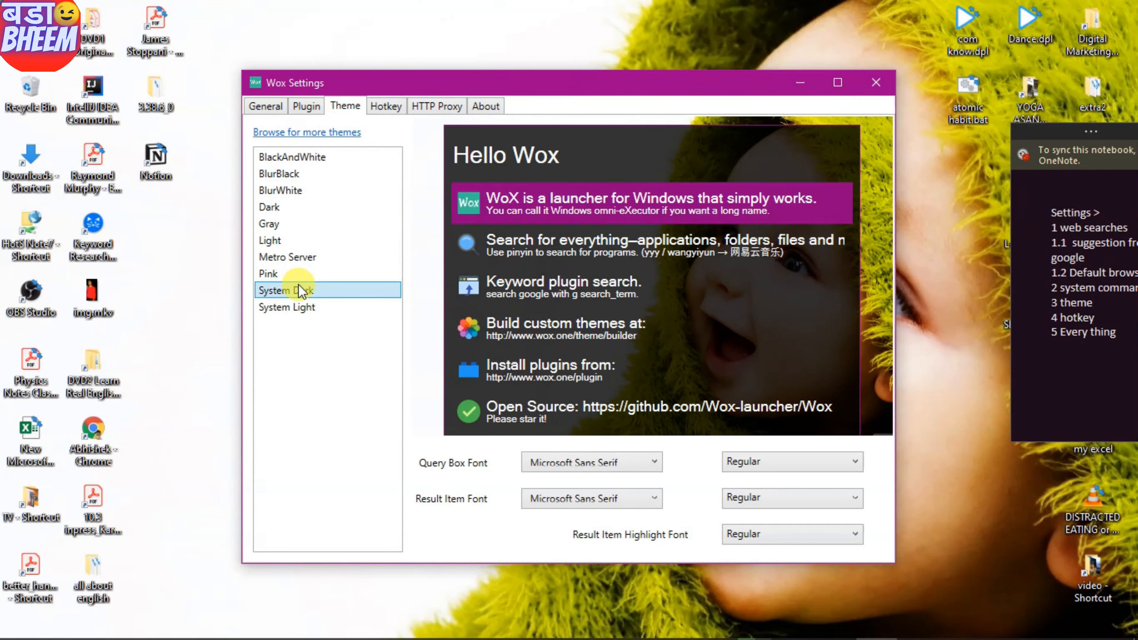
- Open the Hotkey settings and the Custom Plugin Hotkey dialog, then close it unchanged
left_click(381, 108)
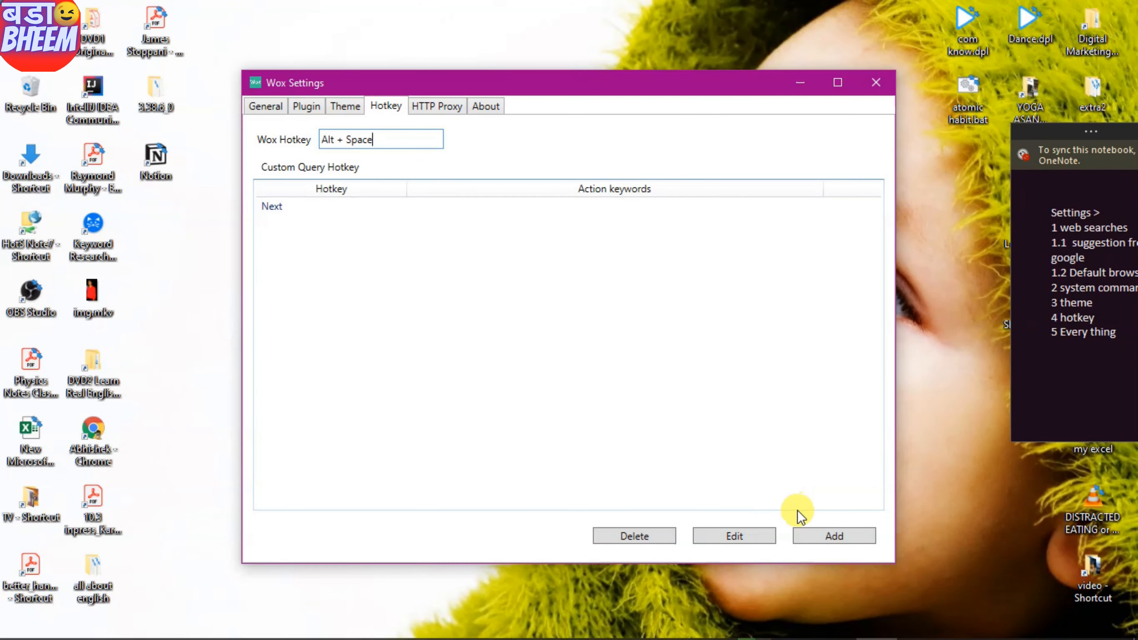
left_click(826, 540)
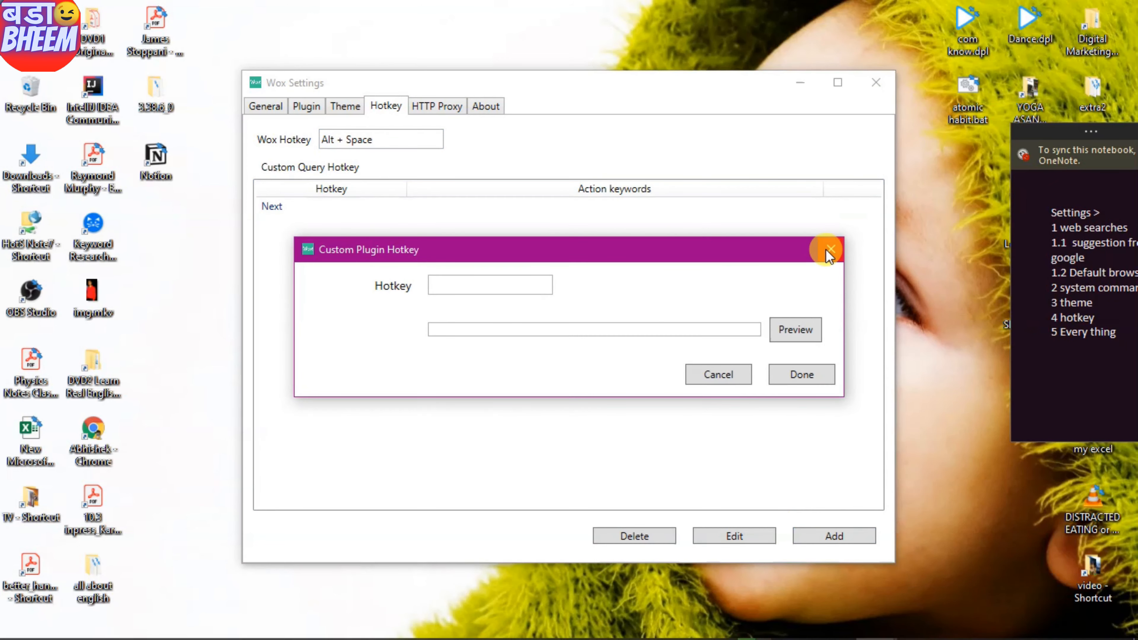
left_click(829, 250)
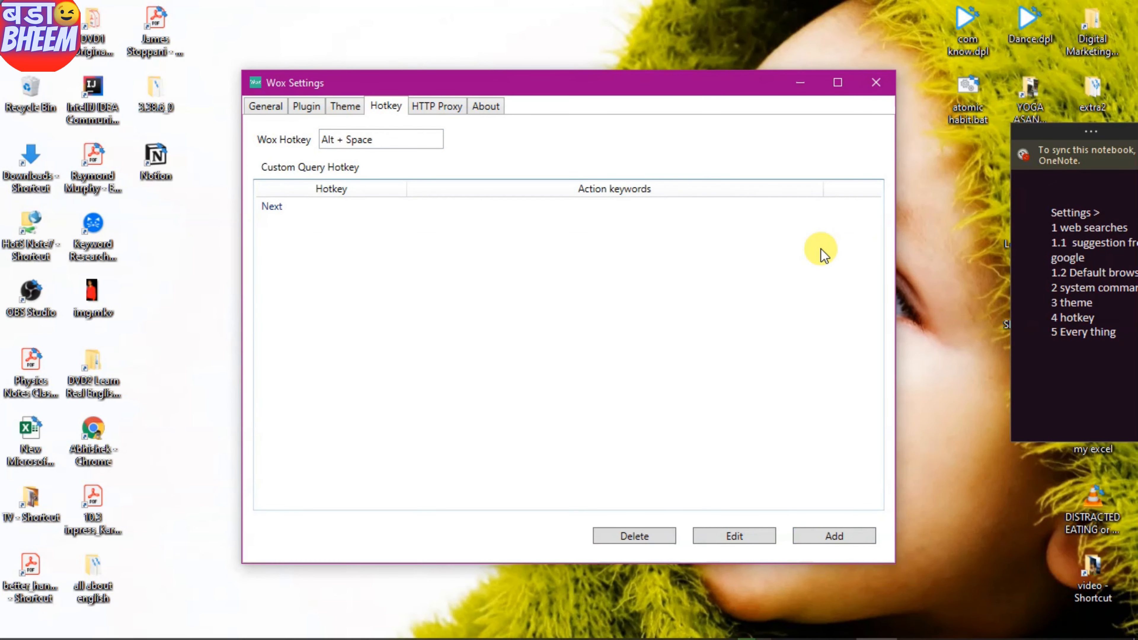
- Return to the Plugin tab, search 'yoga' in the launcher, then clear the query
left_click(307, 106)
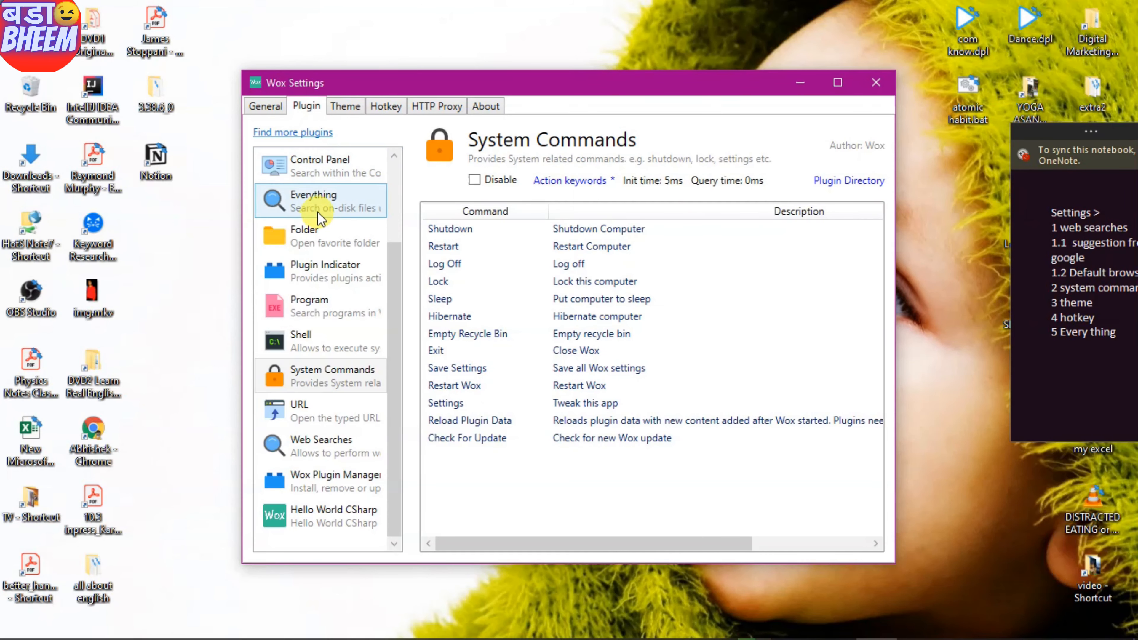
key("alt+space")
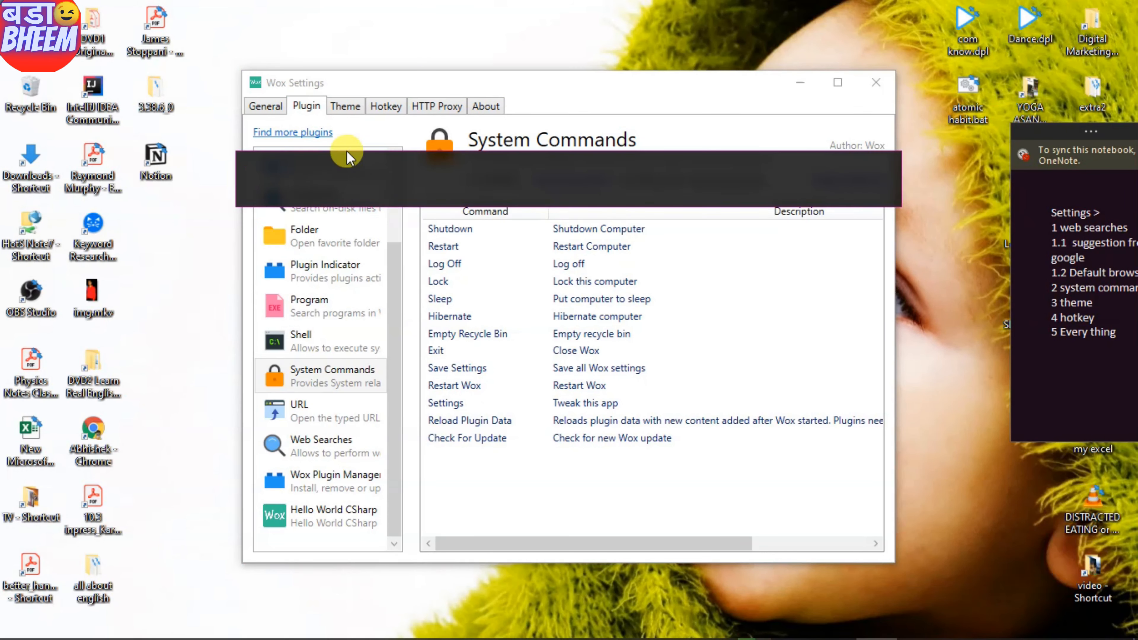
type("yoga")
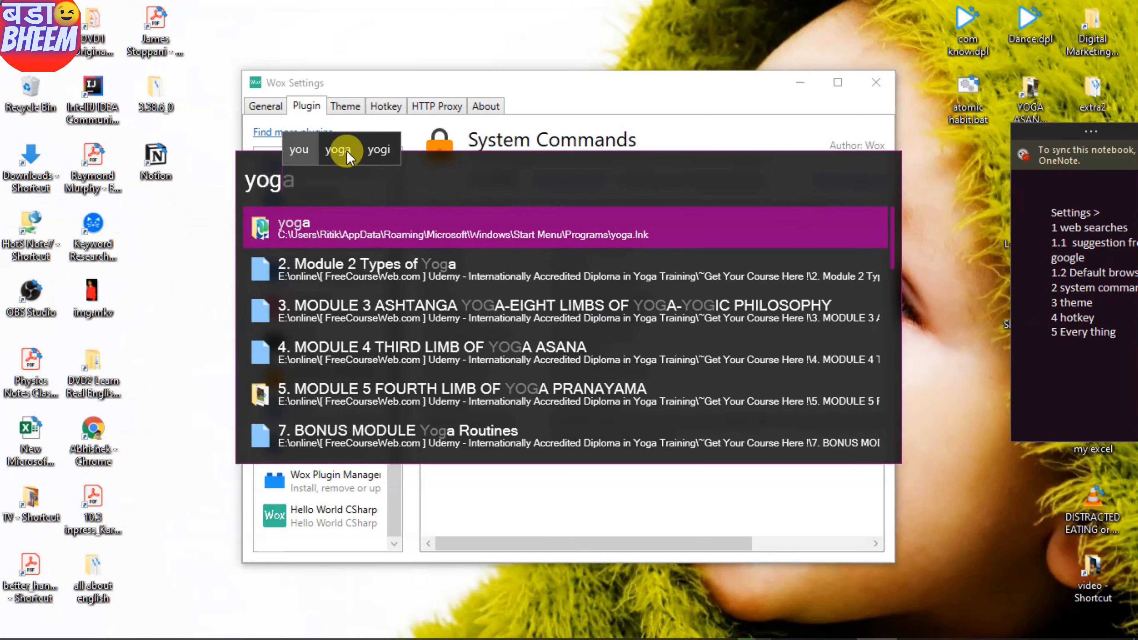
key("BackSpace")
key("BackSpace")
key("BackSpace")
key("BackSpace")
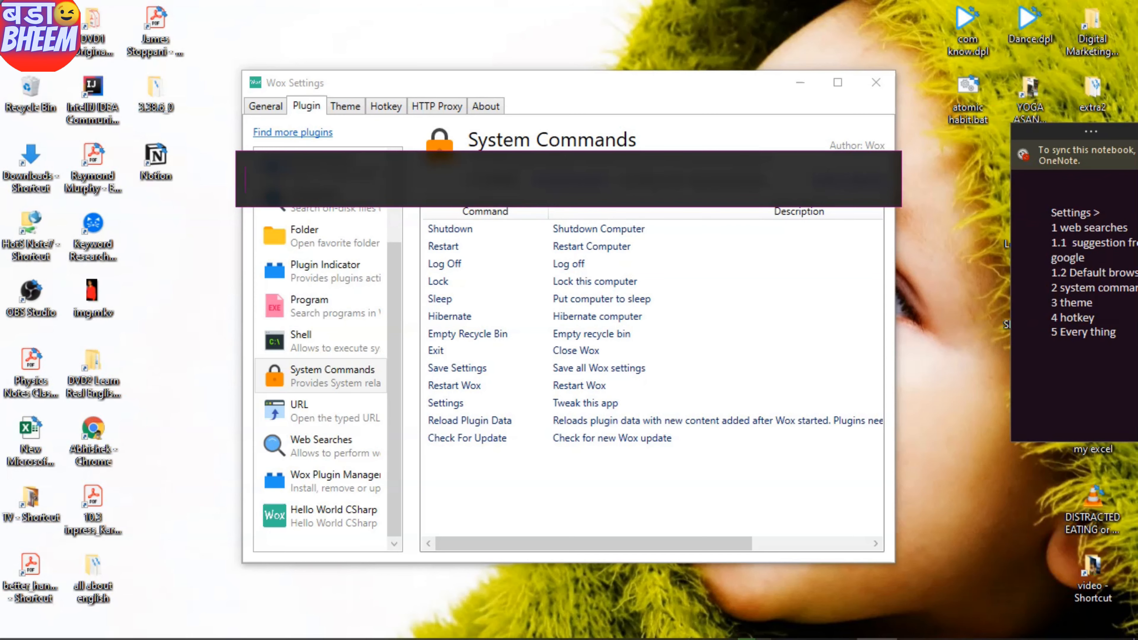
type("www.gool")
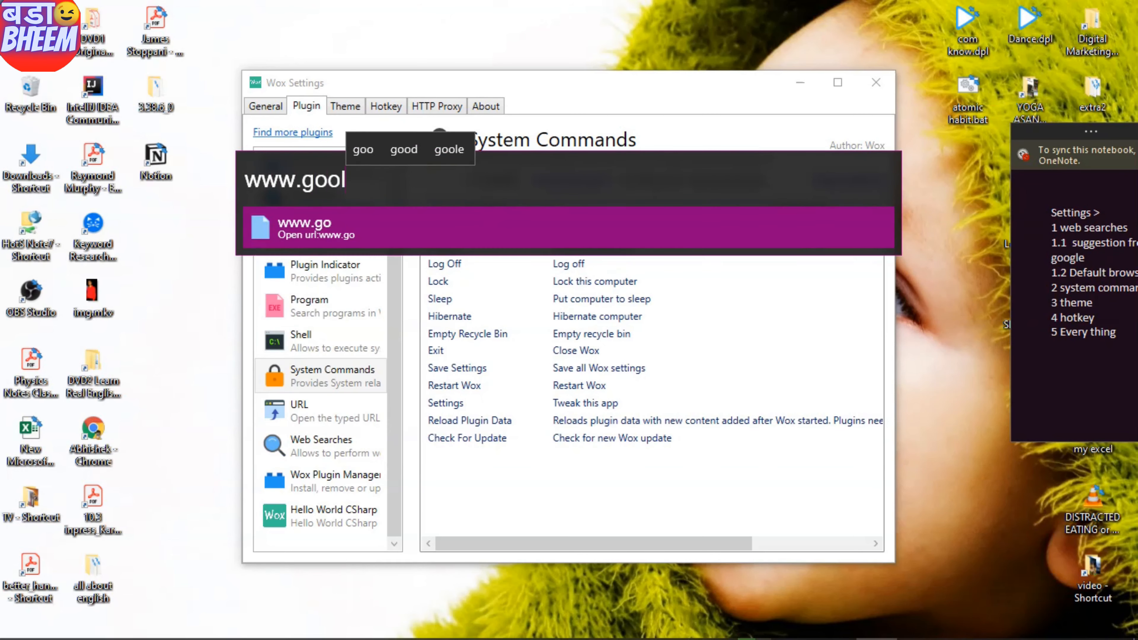
type("gle.com")
key("Return")
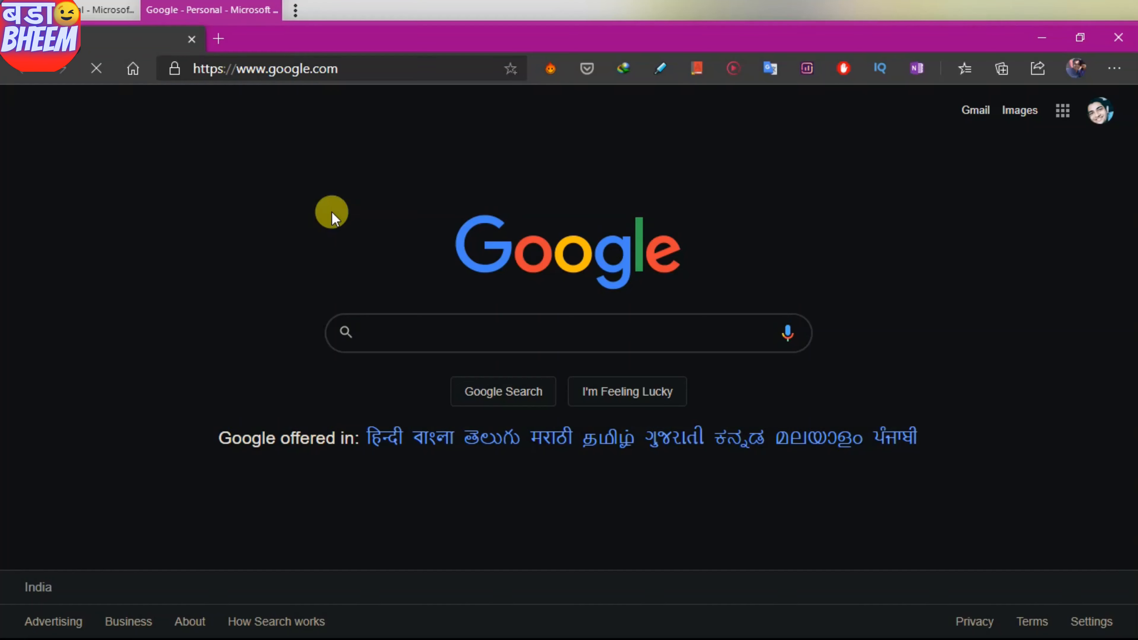
key("alt+space")
type("www.wiki.com")
key("Return")
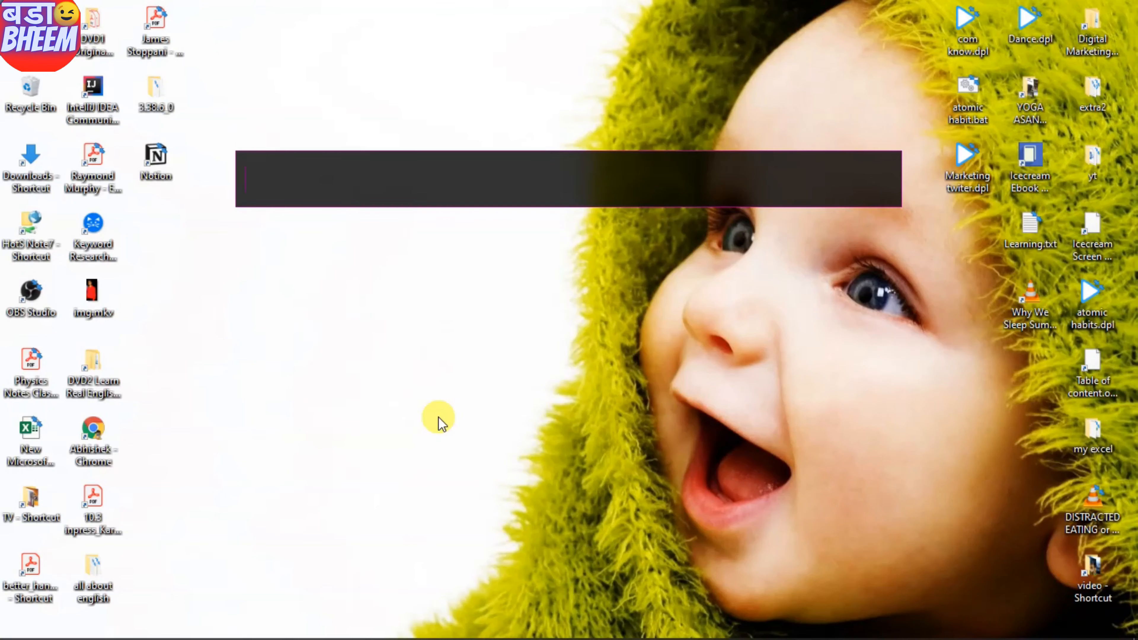
type("2+2")
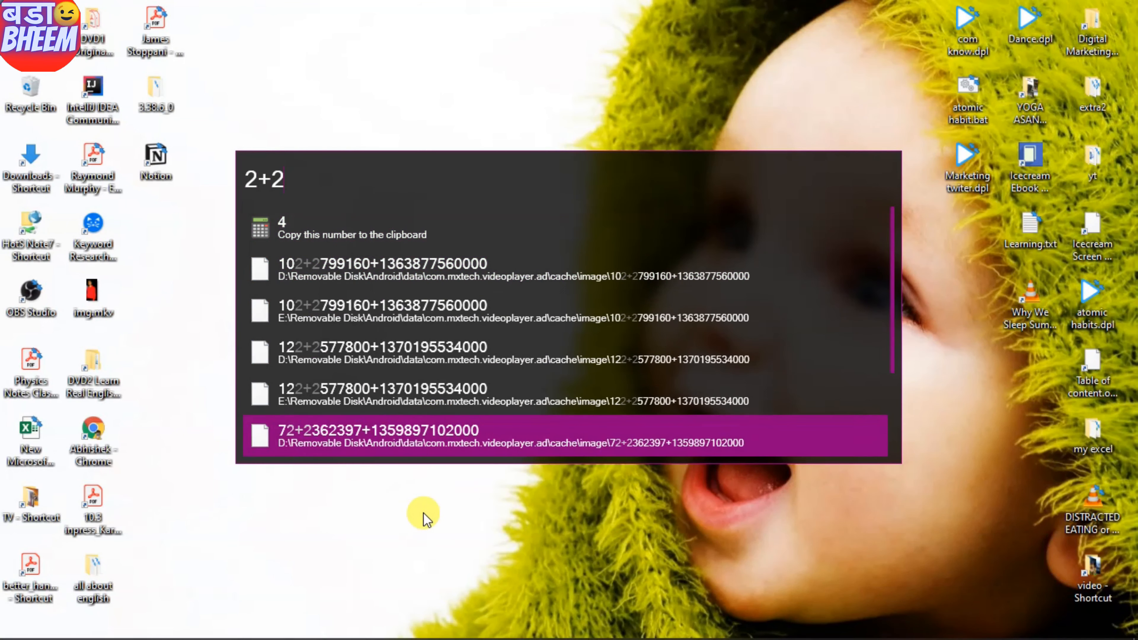
- Dismiss the 4 result, then try Wox queries 'onenote', 'yt' and 'bada' before closing the launcher
key("Escape")
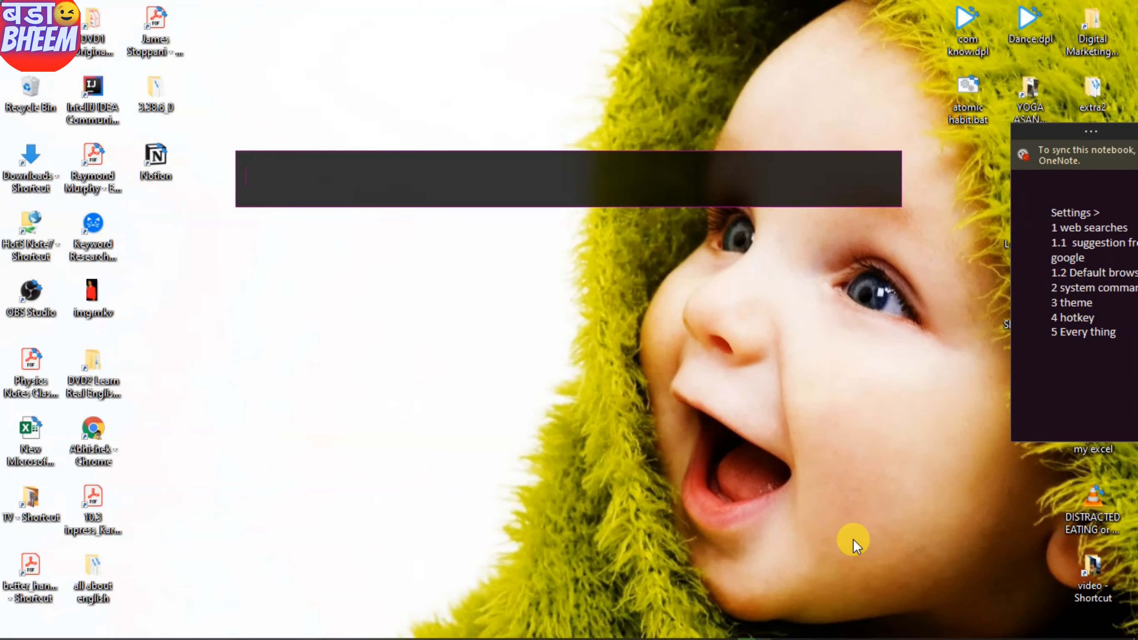
type("onenote")
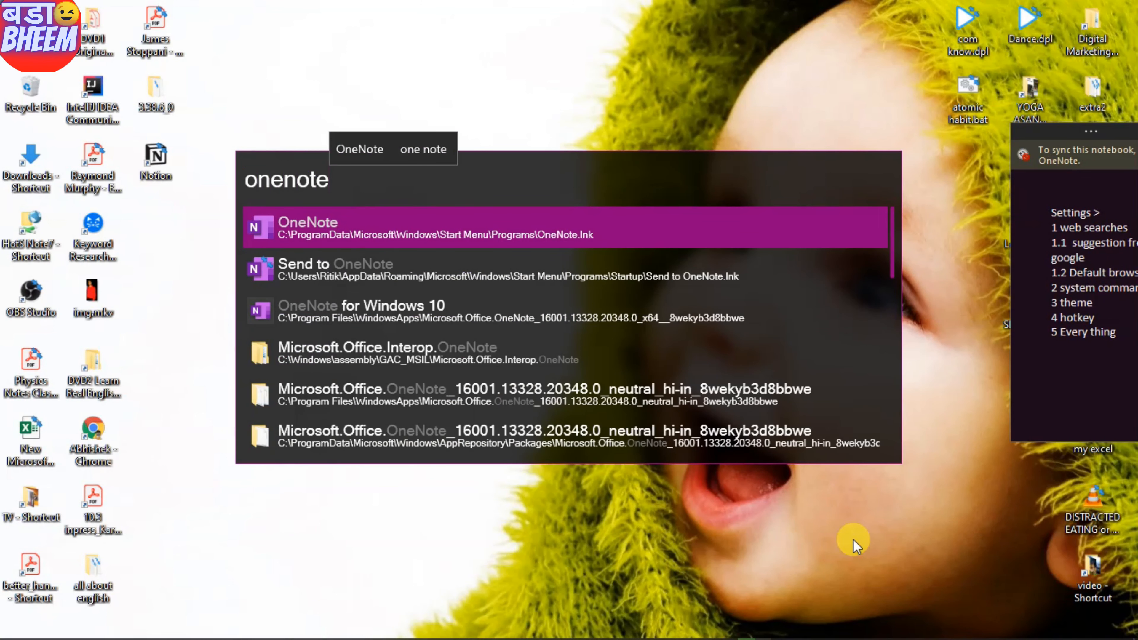
key("BackSpace")
key("BackSpace")
key("BackSpace")
key("BackSpace")
key("BackSpace")
key("BackSpace")
key("BackSpace")
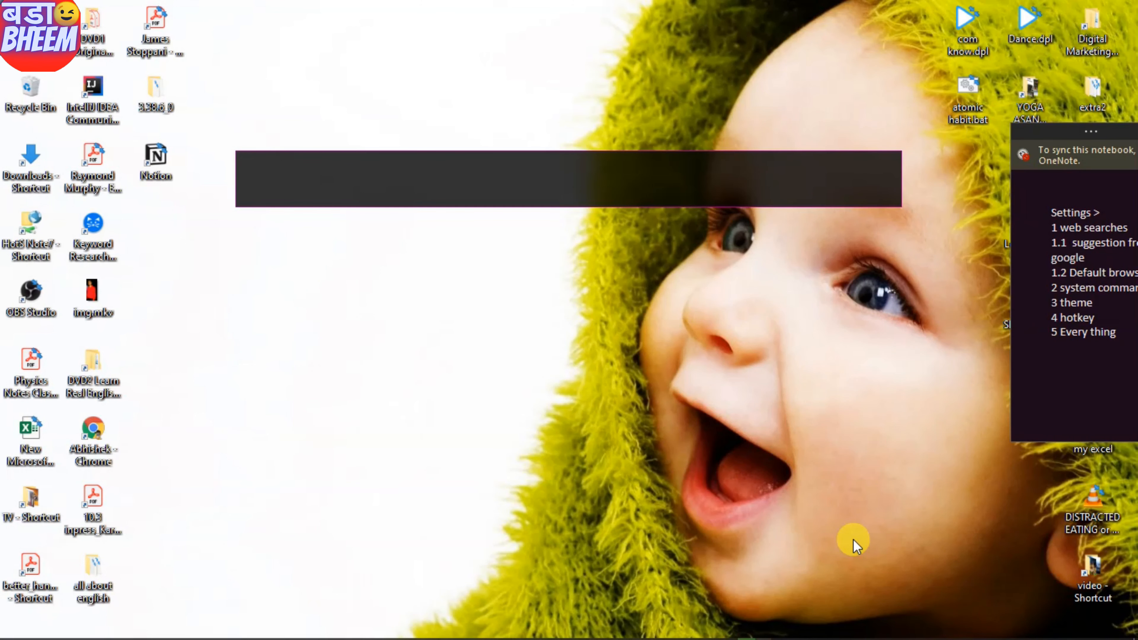
type("yt")
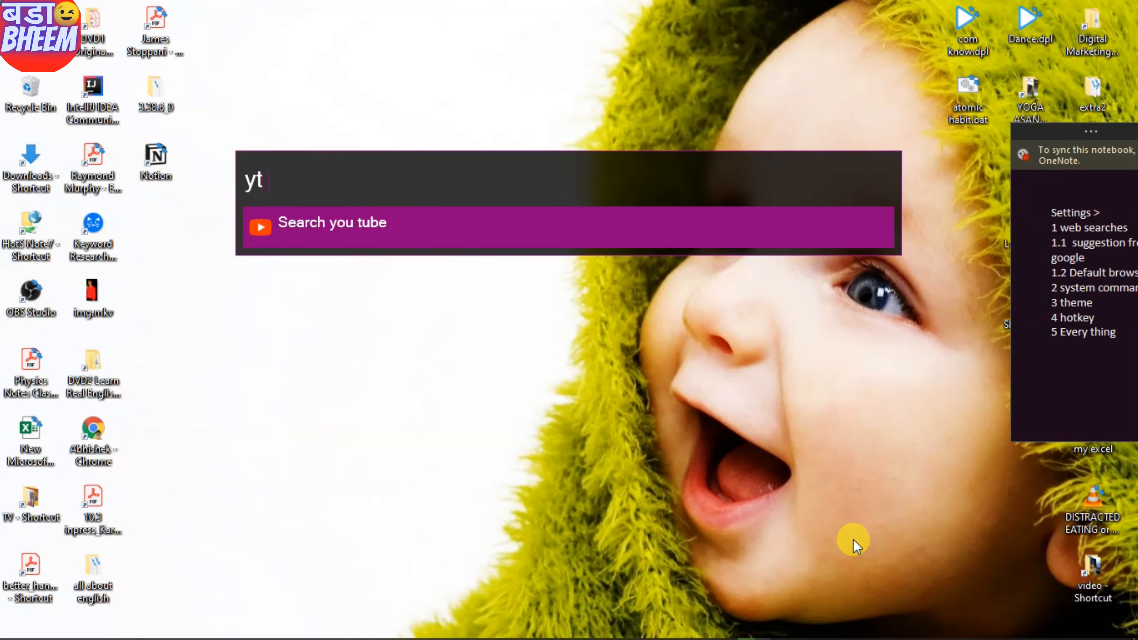
key("BackSpace")
key("BackSpace")
type("bada")
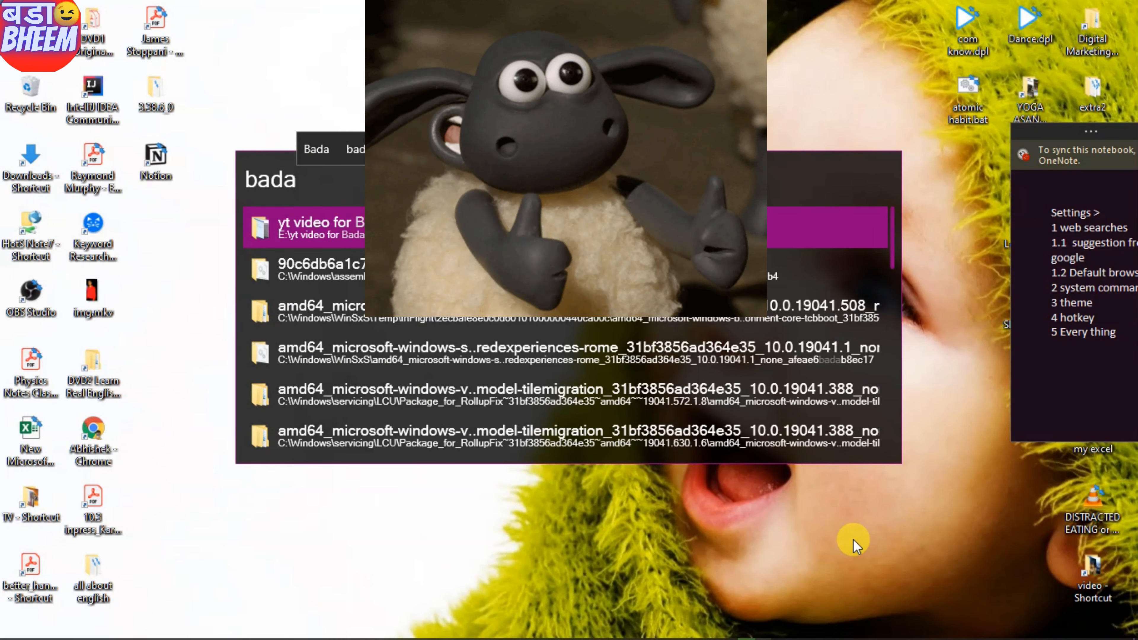
key("Escape")
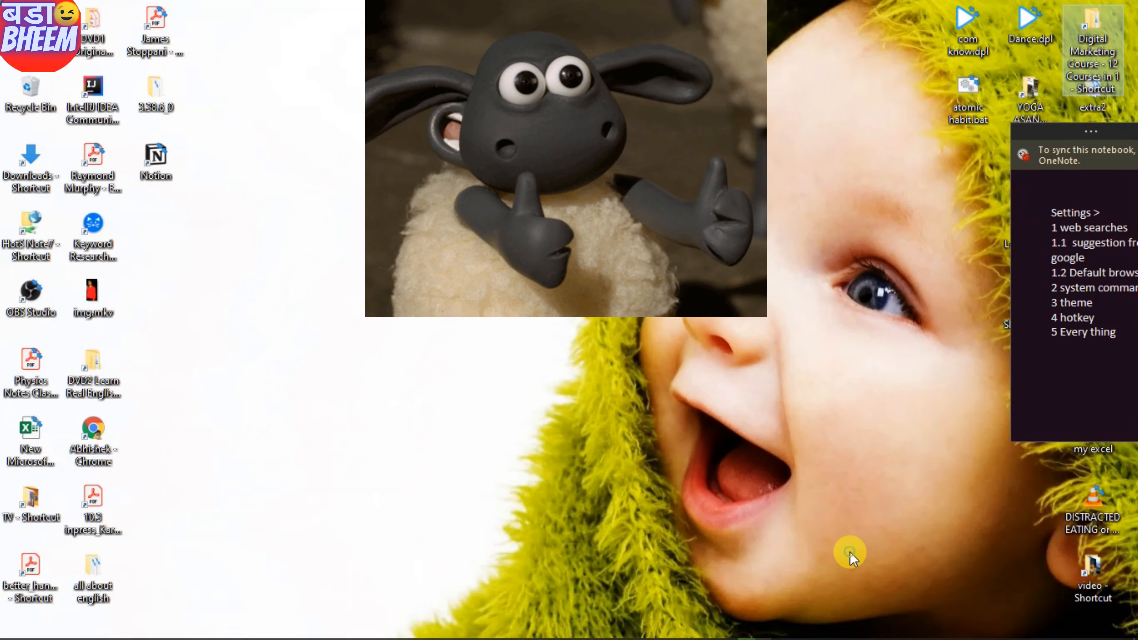